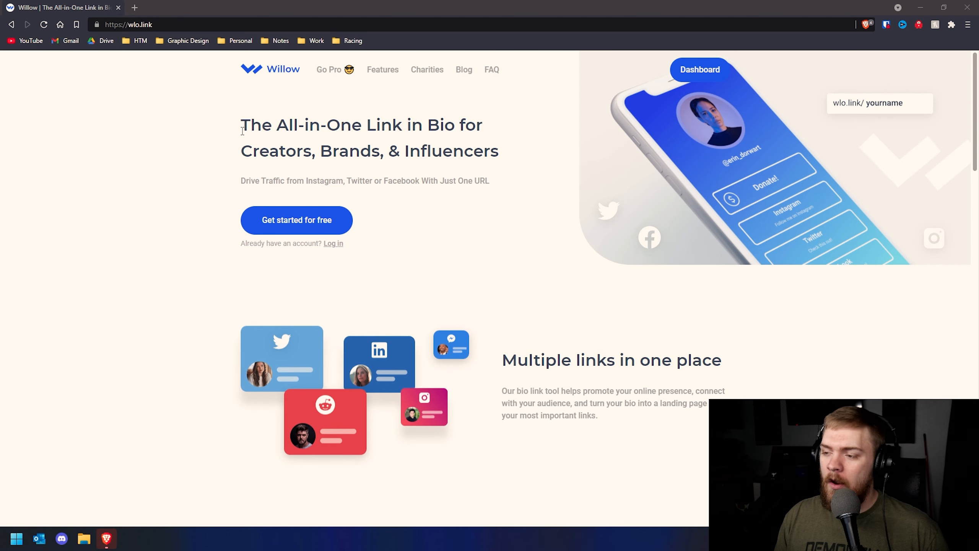
Scroll down through the Willow home page's feature sections and back up to the top
scroll(224, 146, "down", 8)
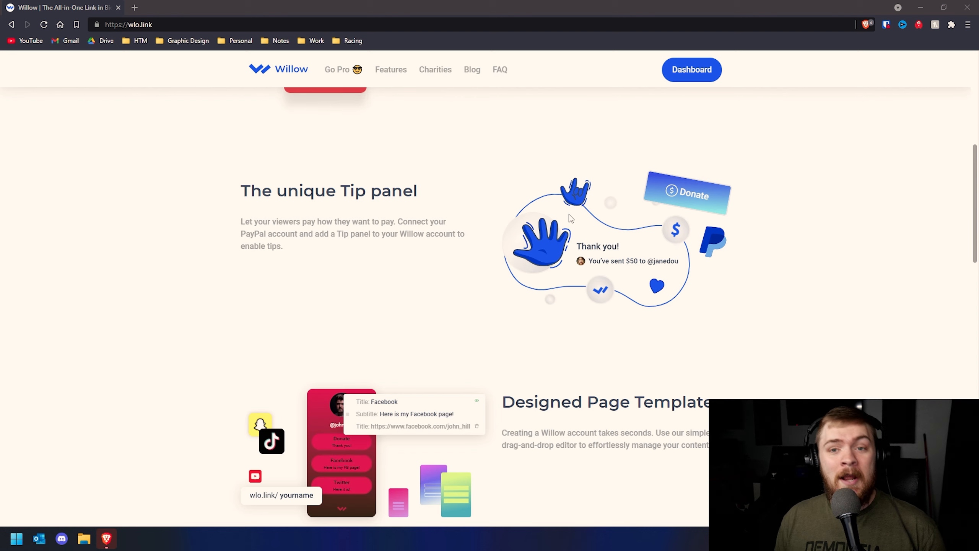
scroll(516, 215, "down", 5)
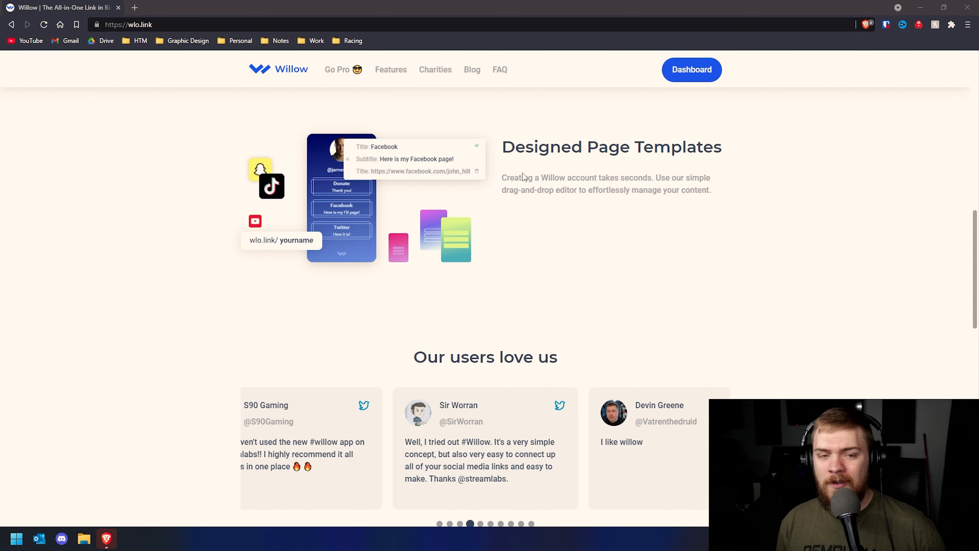
scroll(502, 176, "down", 15)
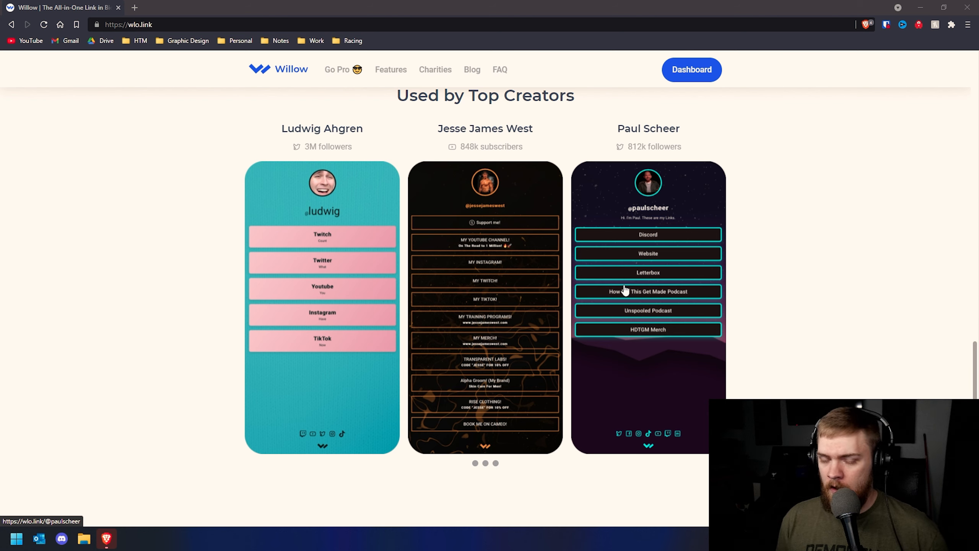
scroll(521, 173, "up", 8)
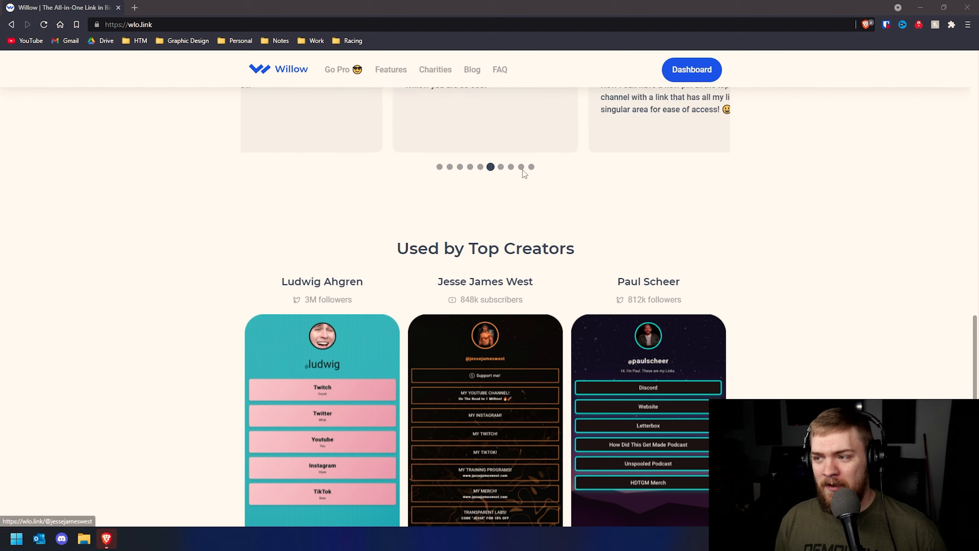
scroll(521, 176, "up", 20)
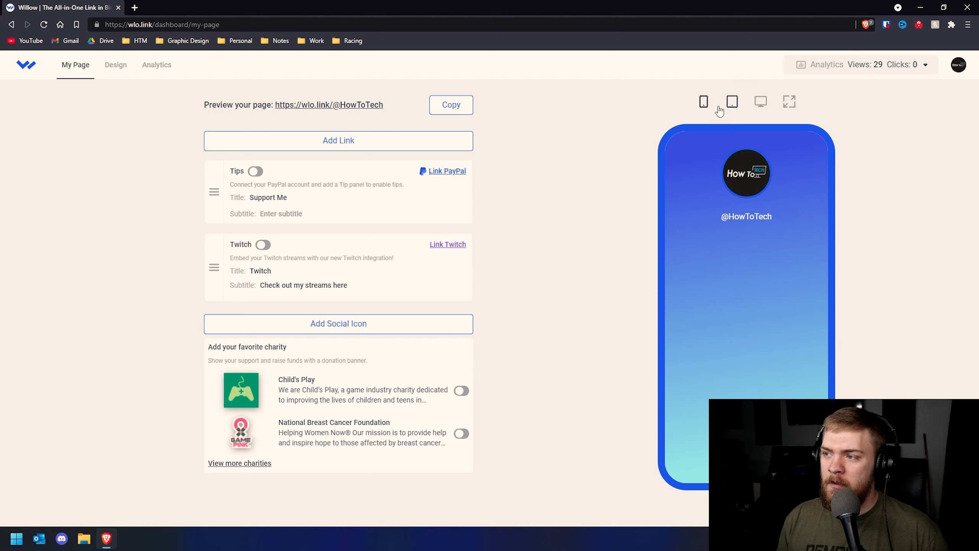
left_click(732, 111)
left_click(761, 103)
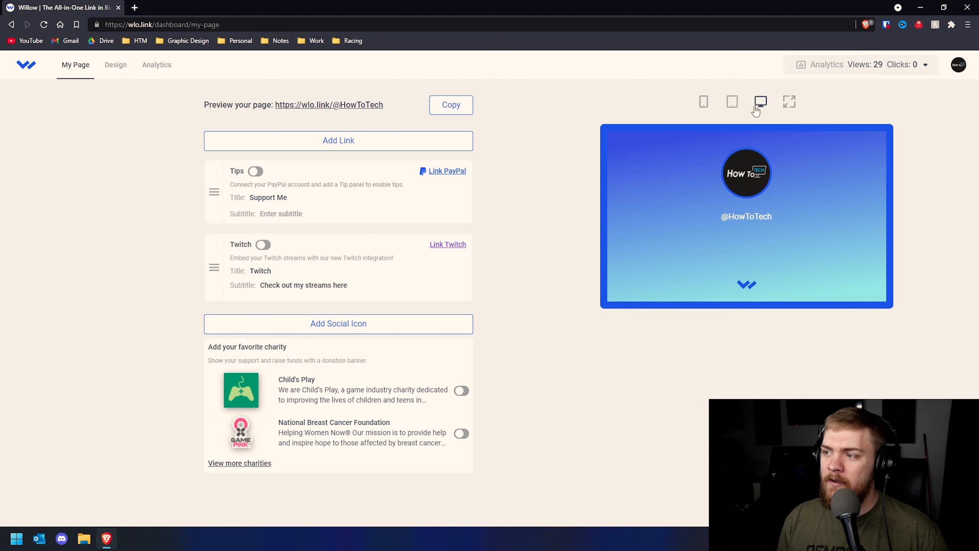
left_click(702, 103)
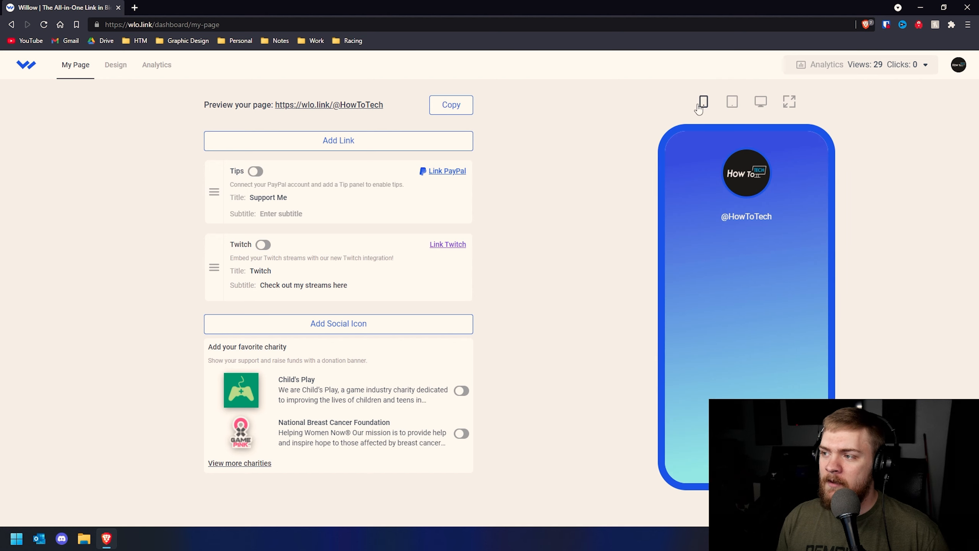
left_click(789, 109)
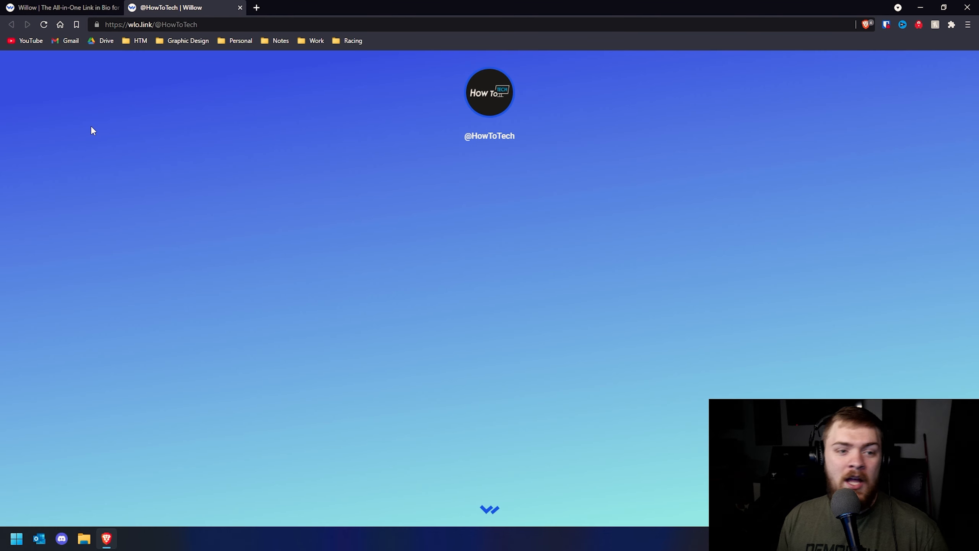
left_click(240, 7)
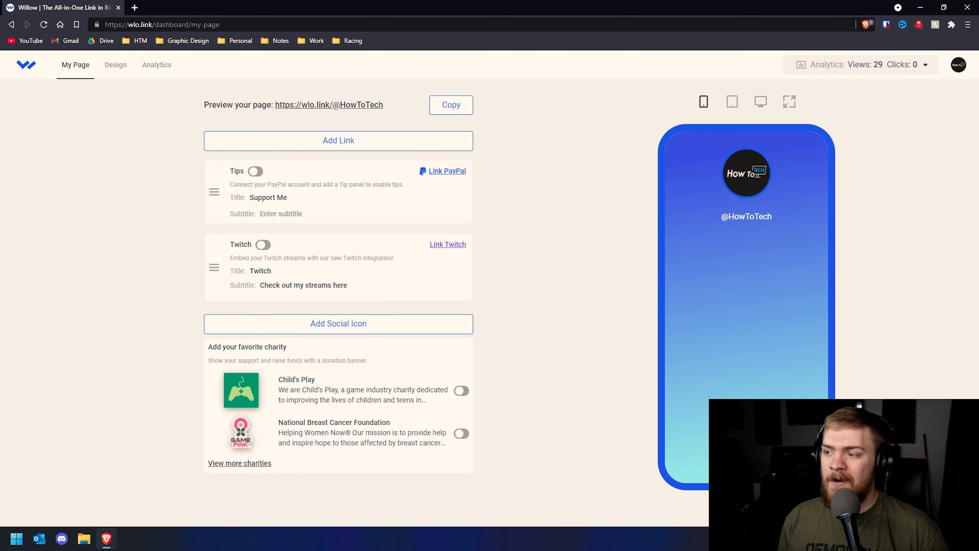
left_click(110, 73)
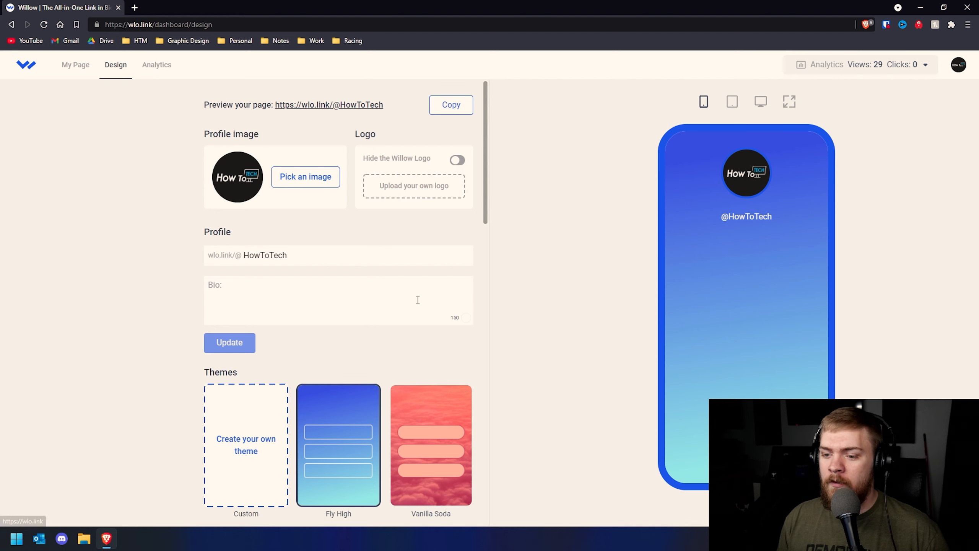
Browse the Themes grid and start a custom theme
scroll(407, 286, "down", 5)
scroll(332, 274, "down", 12)
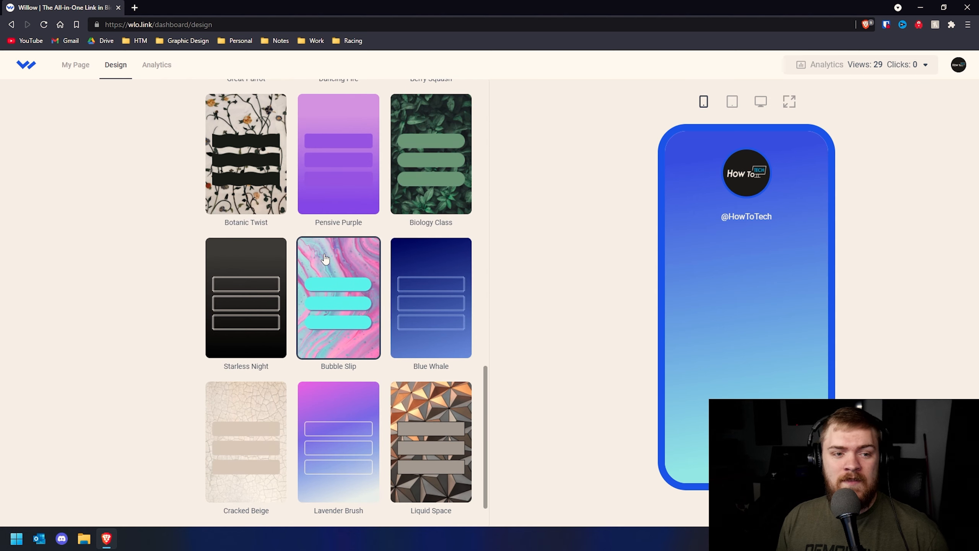
scroll(319, 256, "up", 17)
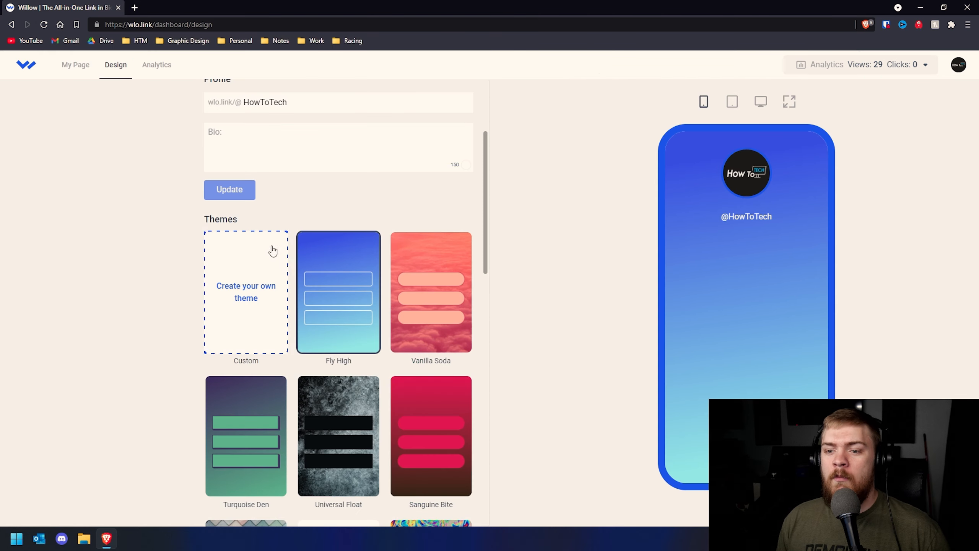
left_click(262, 289)
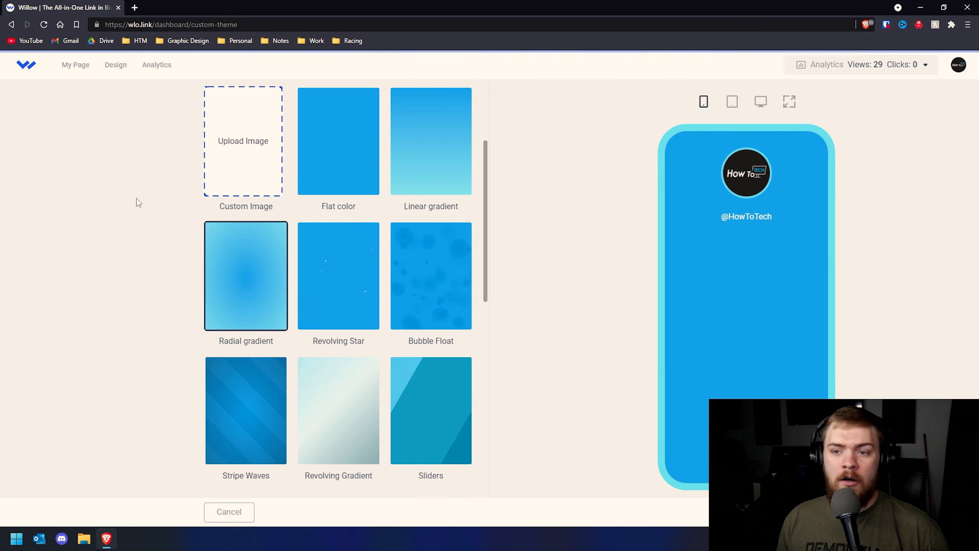
Discard the unsaved custom theme and switch to the page's Analytics
left_click(71, 73)
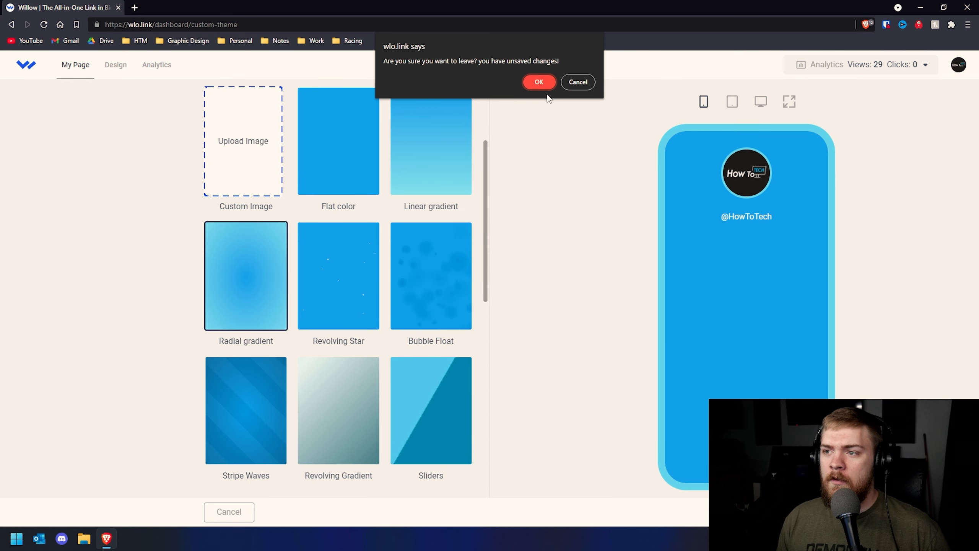
left_click(537, 81)
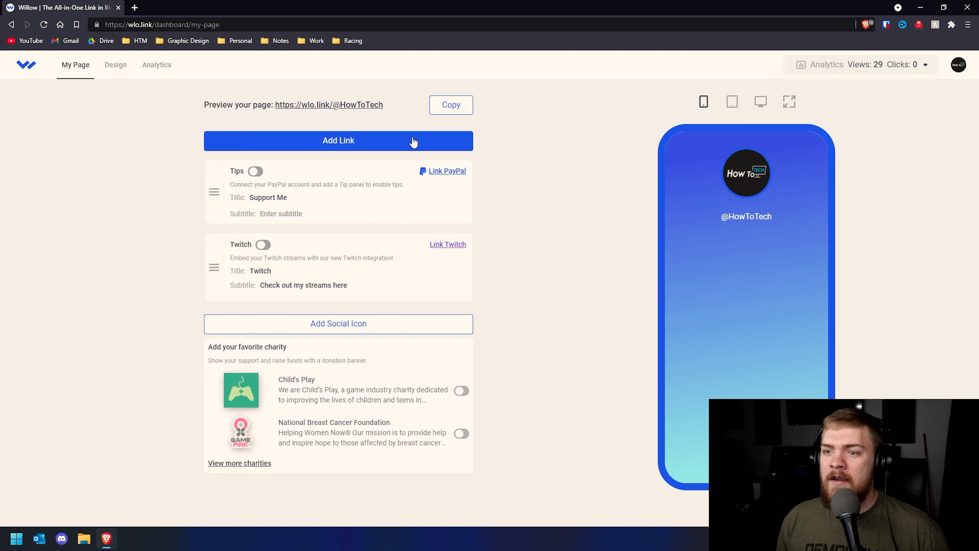
left_click(157, 70)
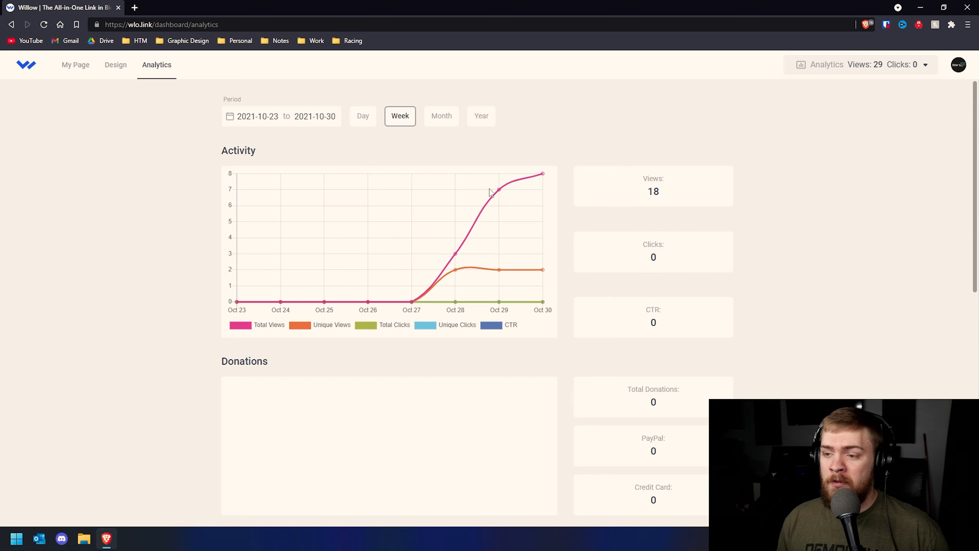
Scroll through the activity chart, visitor locations, referrers and device stats cards
scroll(494, 272, "down", 3)
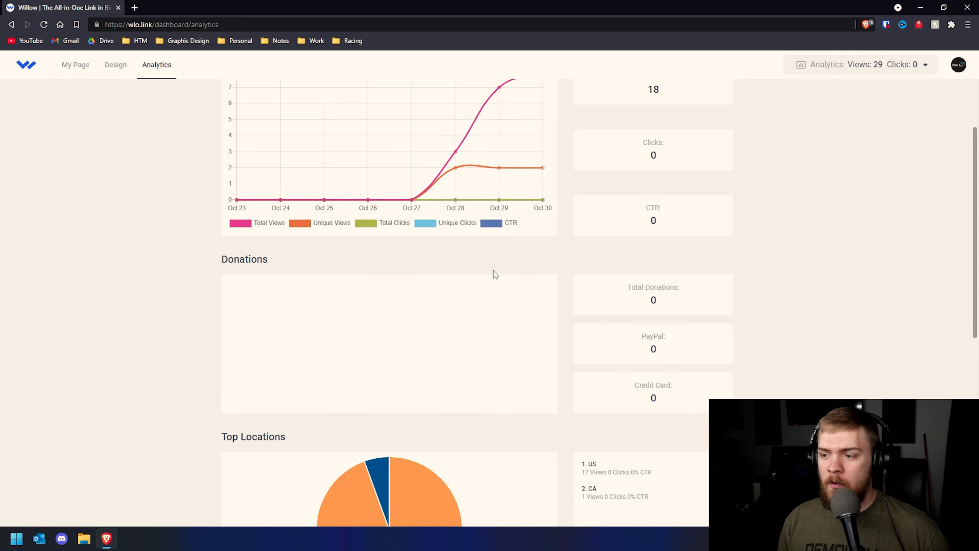
scroll(414, 287, "down", 3)
scroll(381, 287, "down", 3)
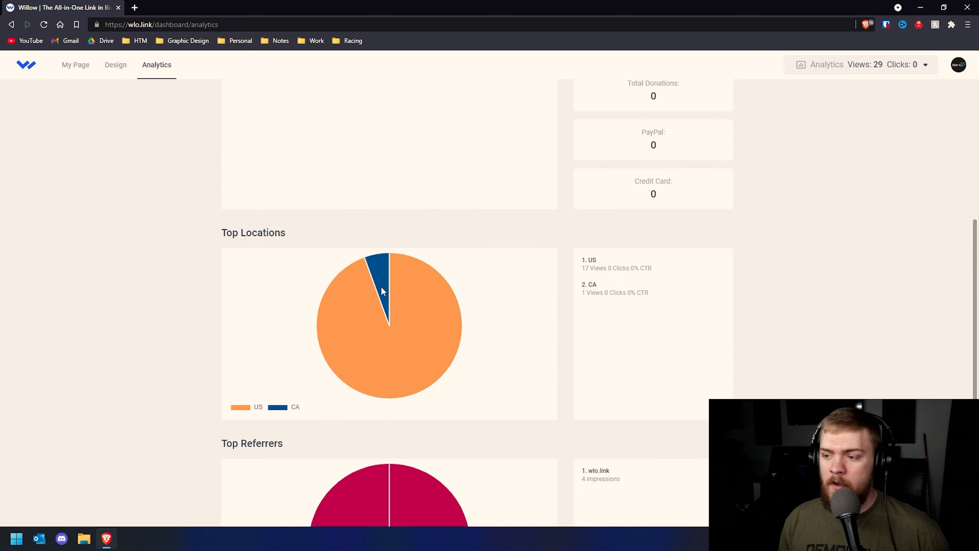
scroll(376, 293, "down", 1)
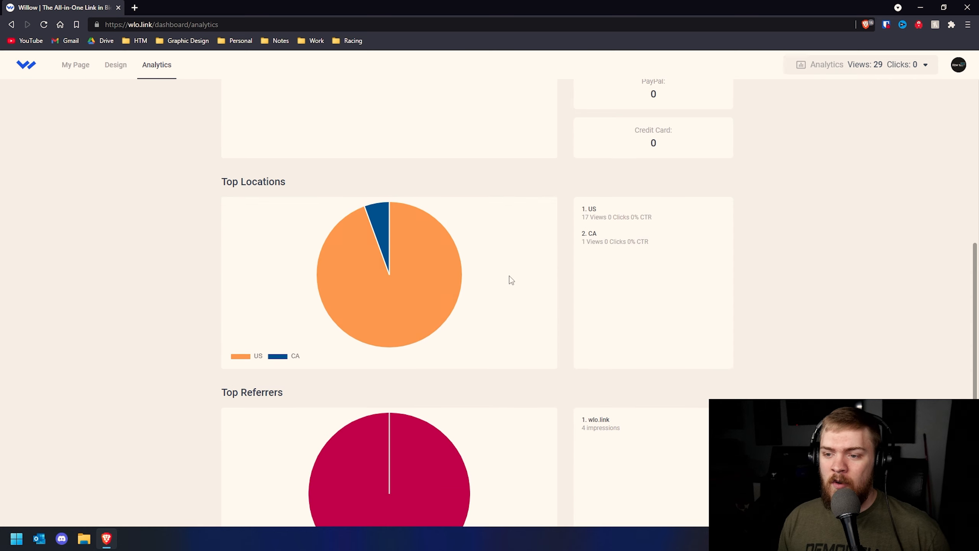
scroll(509, 280, "down", 1)
scroll(494, 291, "down", 2)
scroll(489, 286, "down", 2)
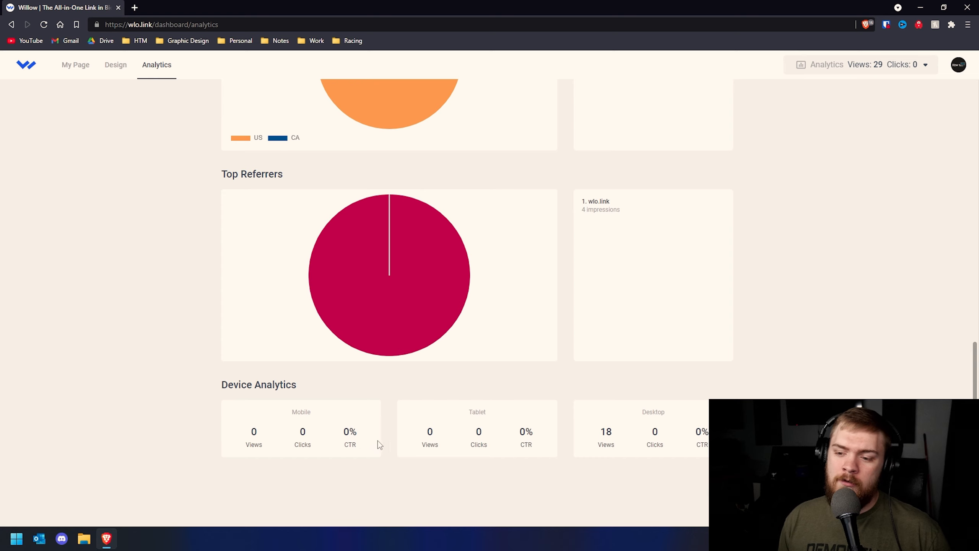
scroll(585, 335, "up", 1)
scroll(555, 349, "up", 3)
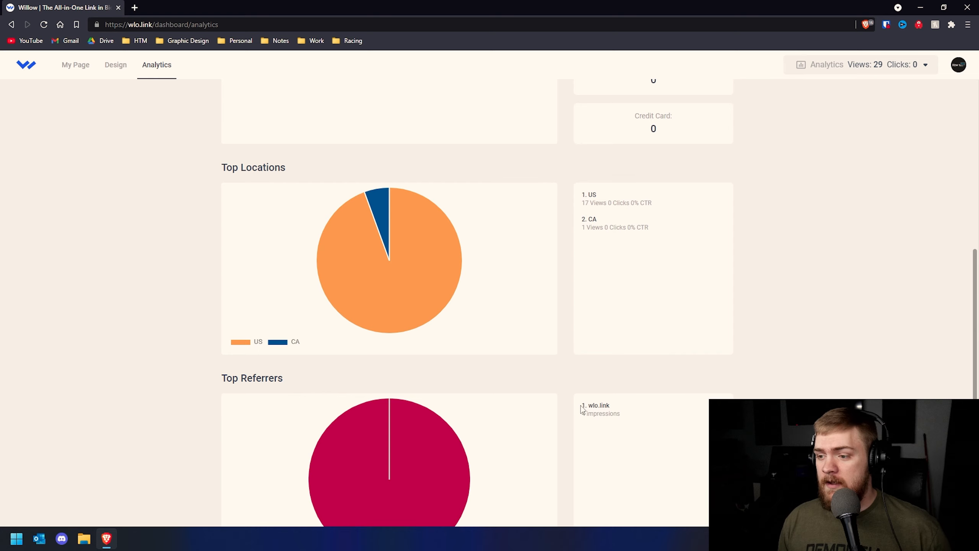
Highlight the wlo.link referrer entry, then return to the My Page editor
left_click_drag(582, 405, 614, 407)
left_click(627, 429)
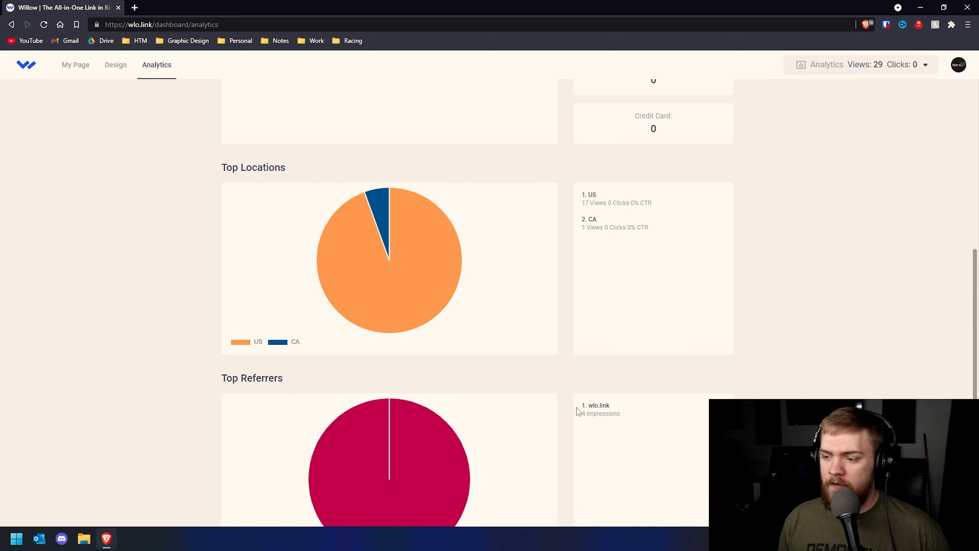
left_click(619, 420)
scroll(556, 399, "up", 2)
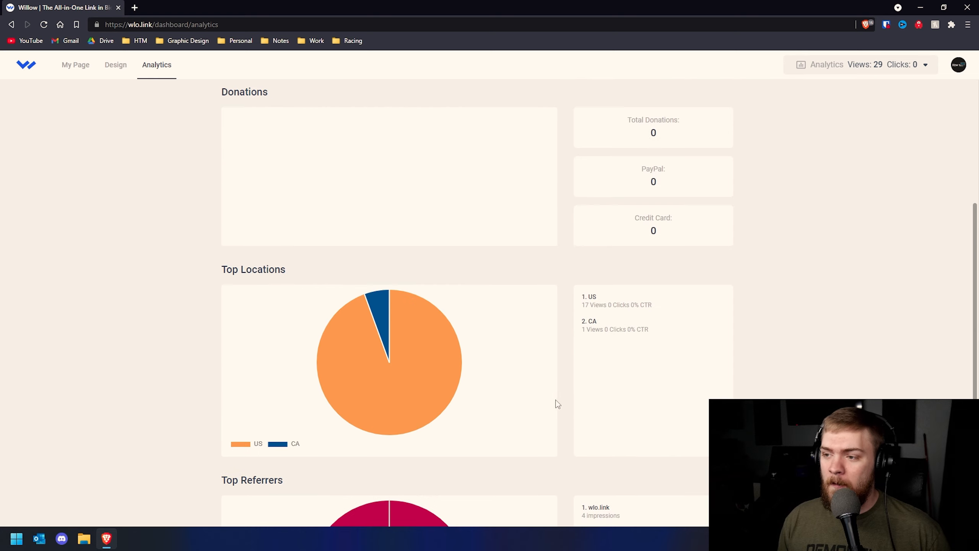
scroll(532, 403, "up", 5)
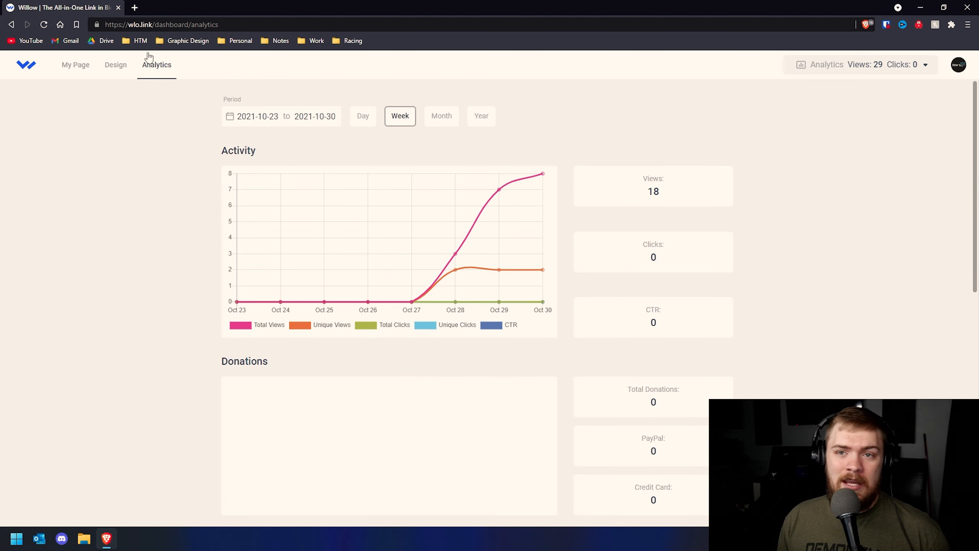
left_click(75, 64)
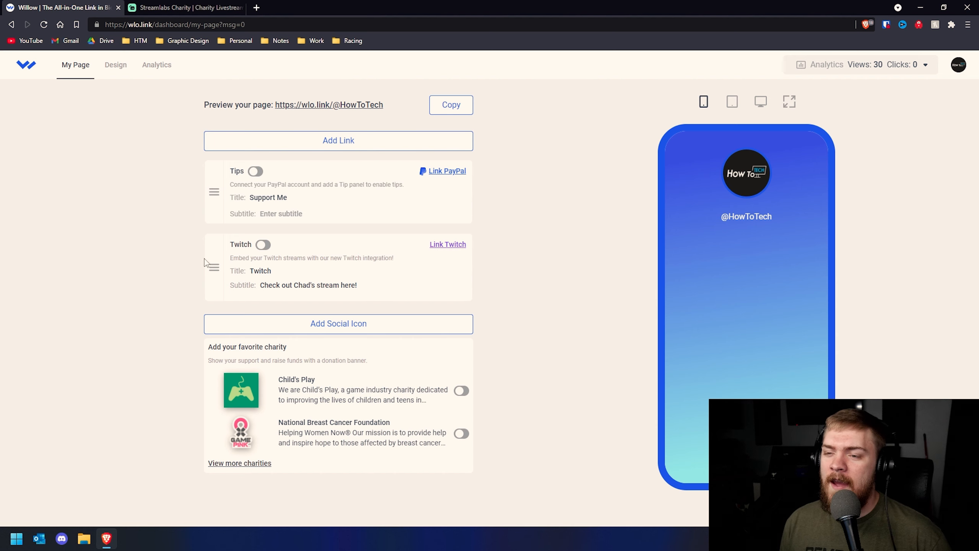
Add a new link titled YouTube pointing to the HowToTech YouTube channel URL
left_click(338, 143)
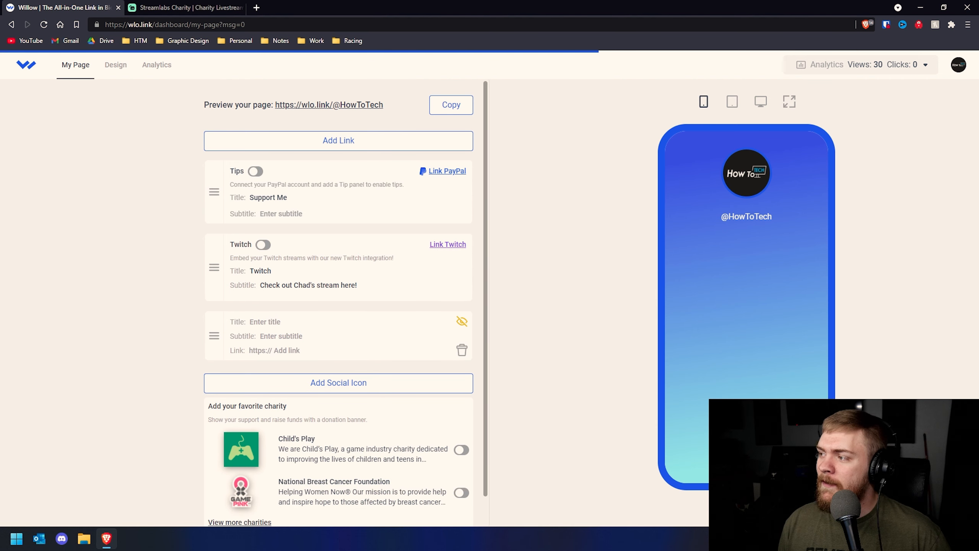
left_click(287, 321)
type("YouTube")
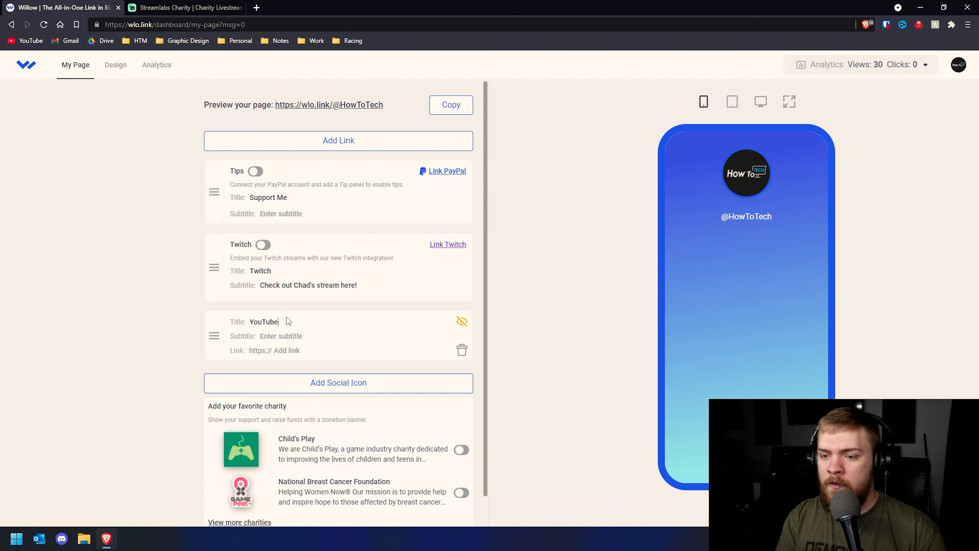
left_click(567, 321)
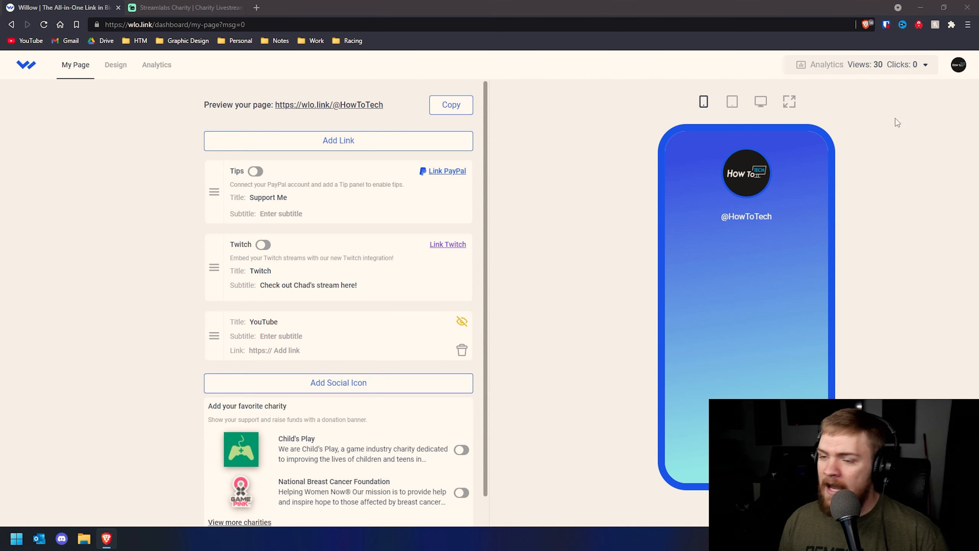
right_click(304, 350)
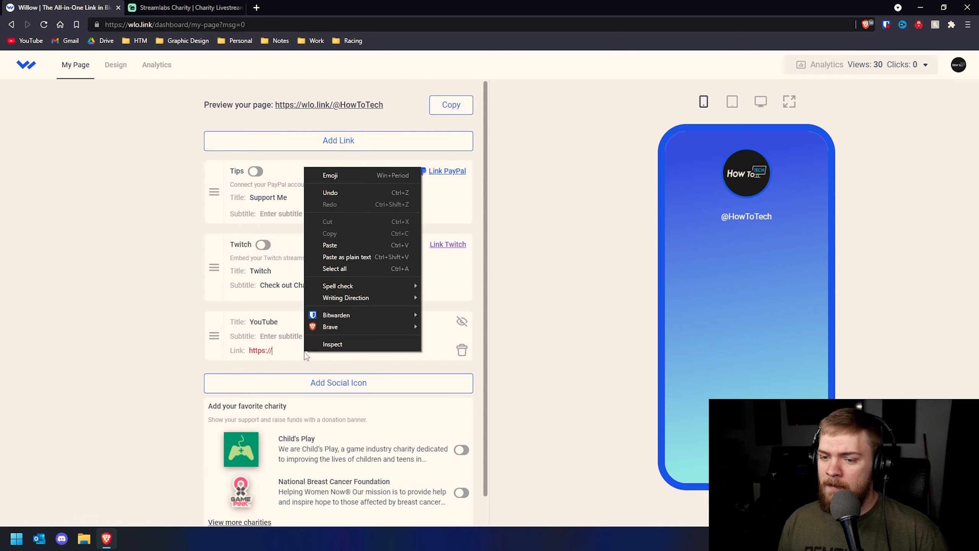
left_click(339, 252)
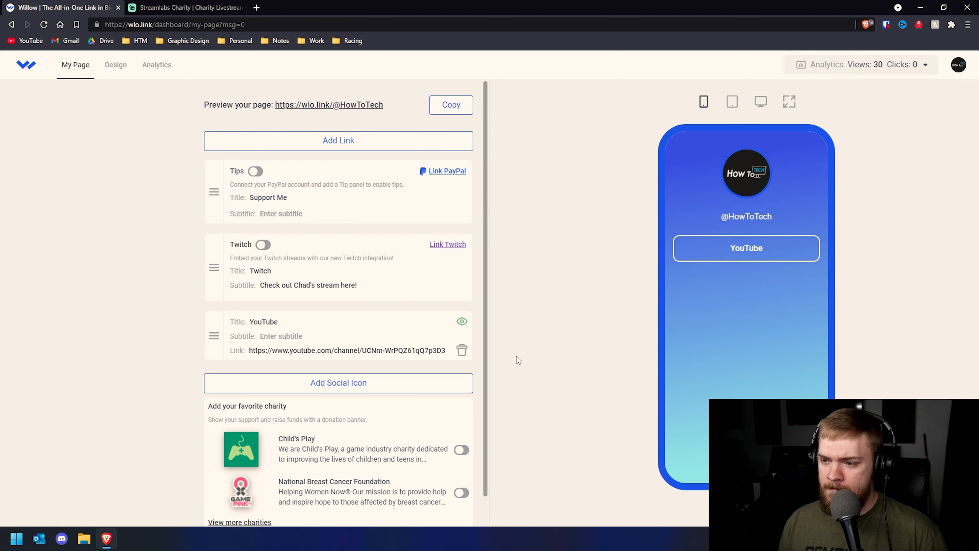
Type the subtitle 'Subscribe to HTT', then delete it so the subtitle stays empty
left_click(297, 336)
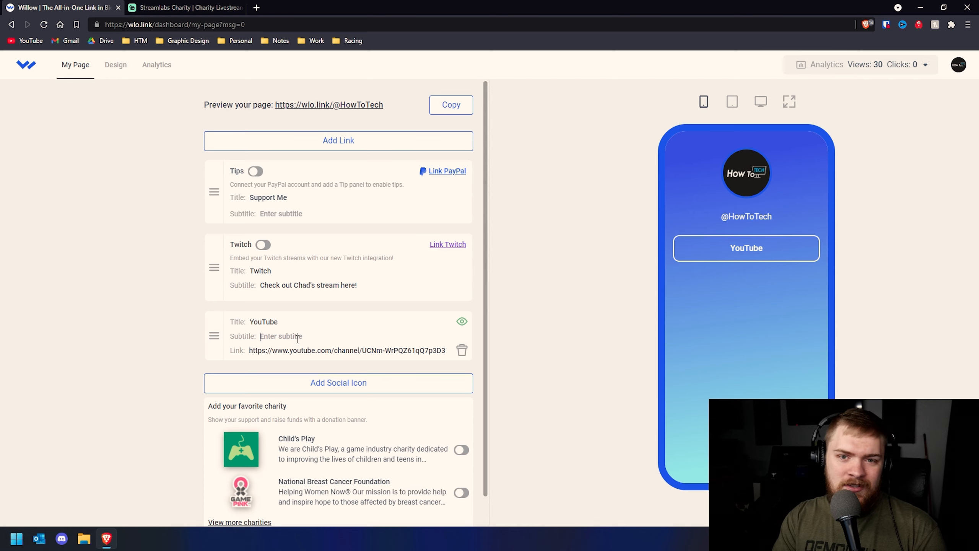
type("Subscribe to HTT!")
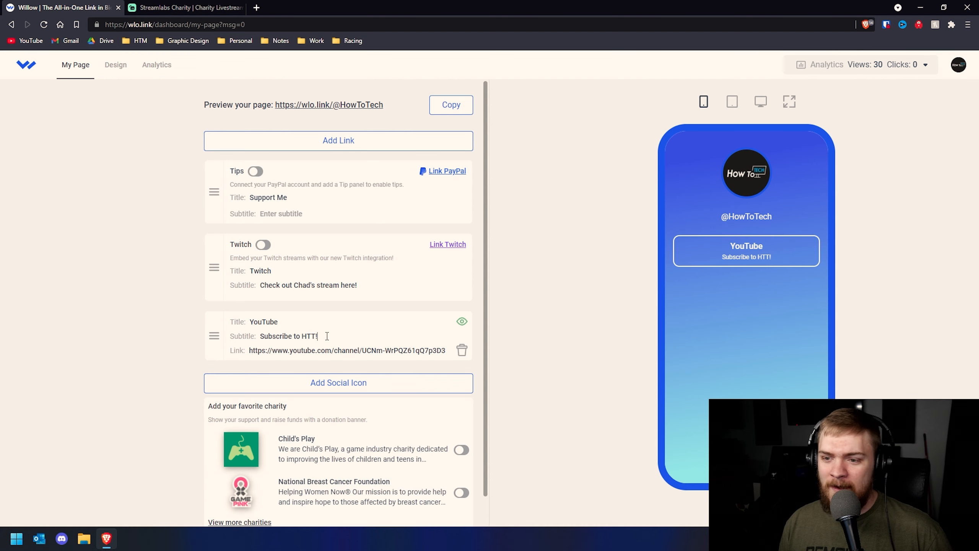
left_click_drag(318, 337, 154, 350)
key("BackSpace")
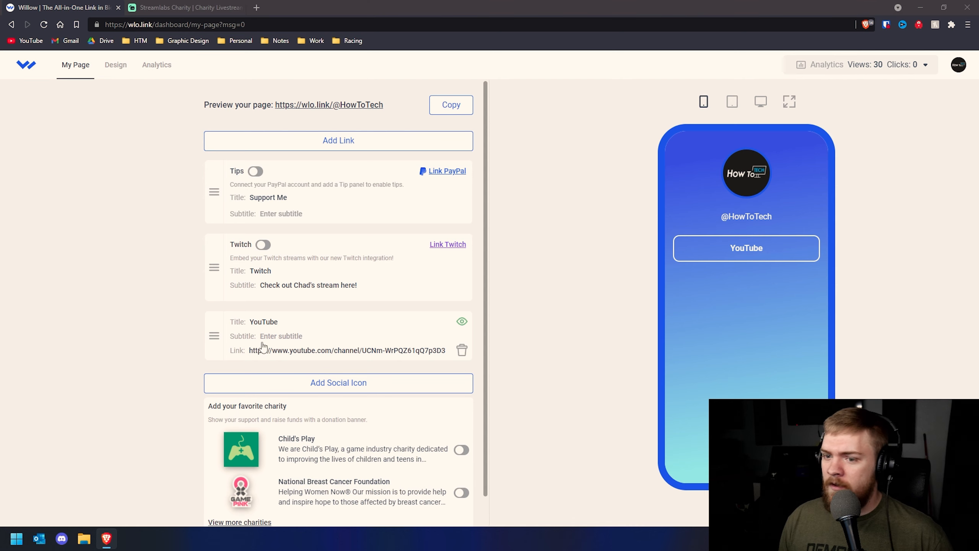
Add a Twitter link with the Twitter profile address pasted as its URL
left_click(313, 142)
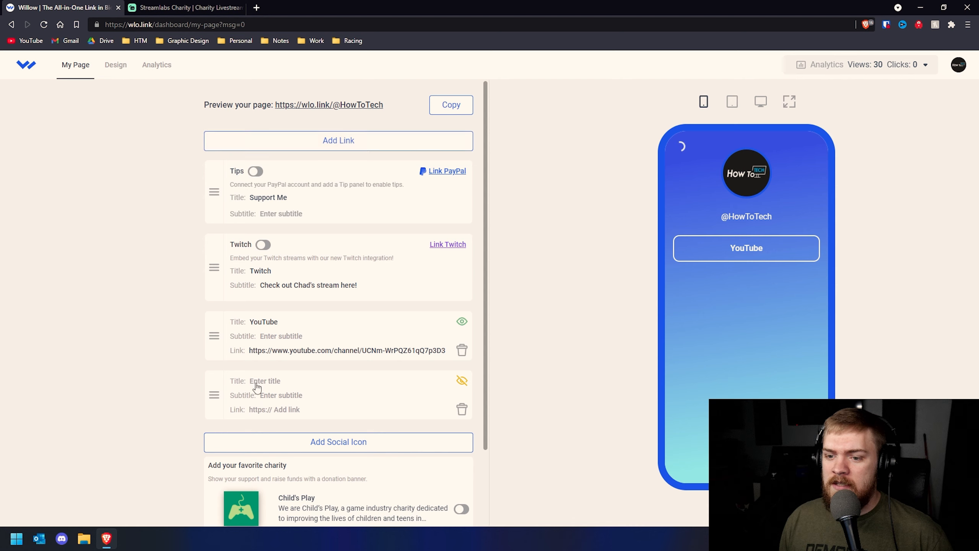
type("Twi")
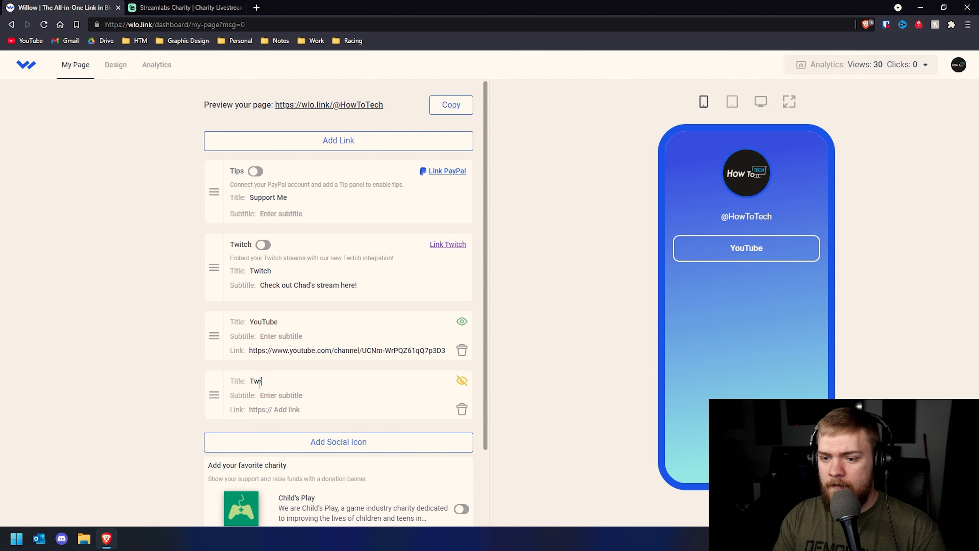
left_click(303, 408)
type("https://twitter.com/HowToMediaLLC")
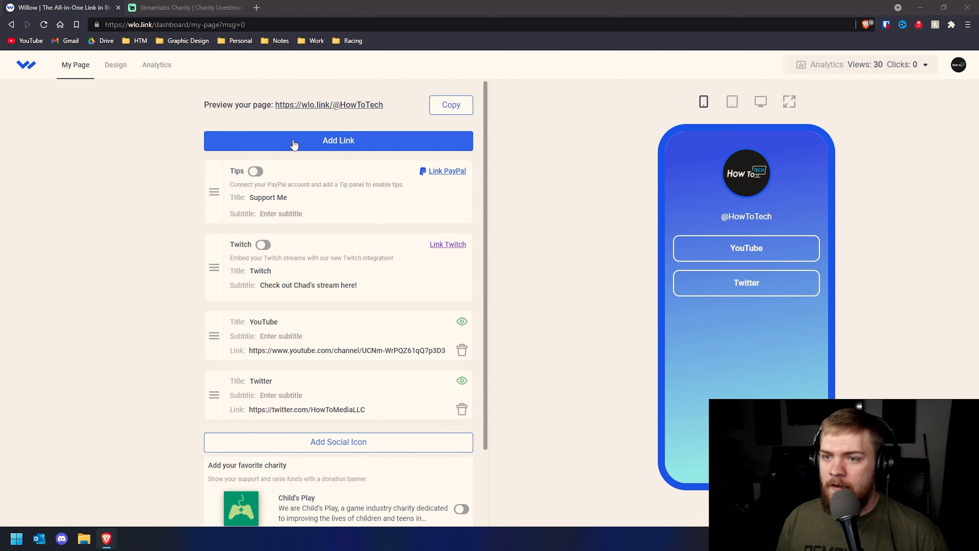
Add a Website link to the howtomedia.org address and connect the Twitch account
left_click(339, 141)
left_click(284, 440)
type("Website")
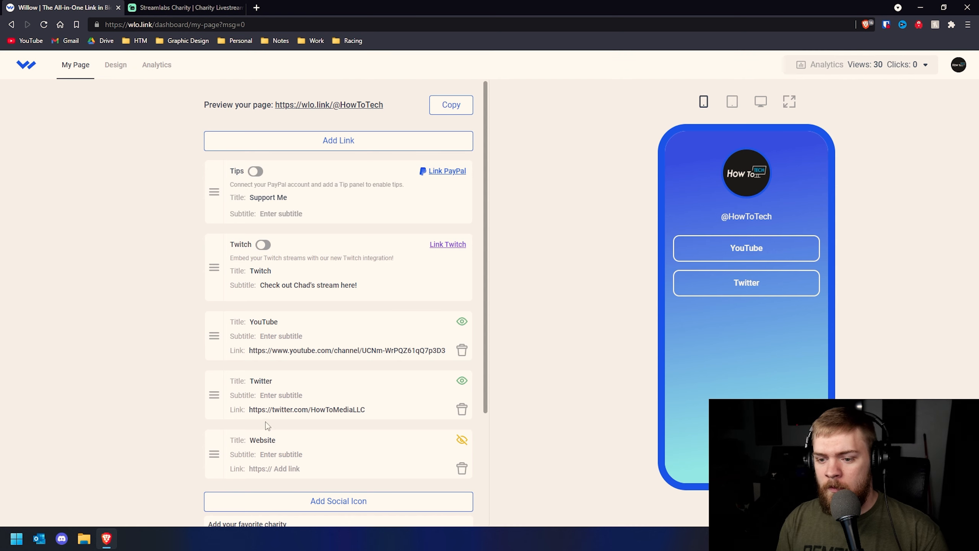
left_click(301, 468)
type("www.howtomedia.org/")
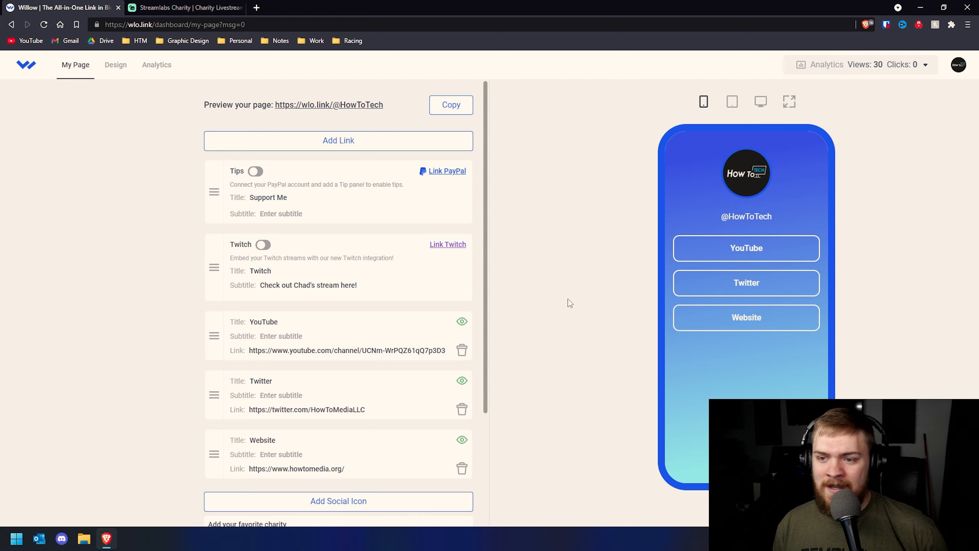
left_click_drag(486, 173, 485, 187)
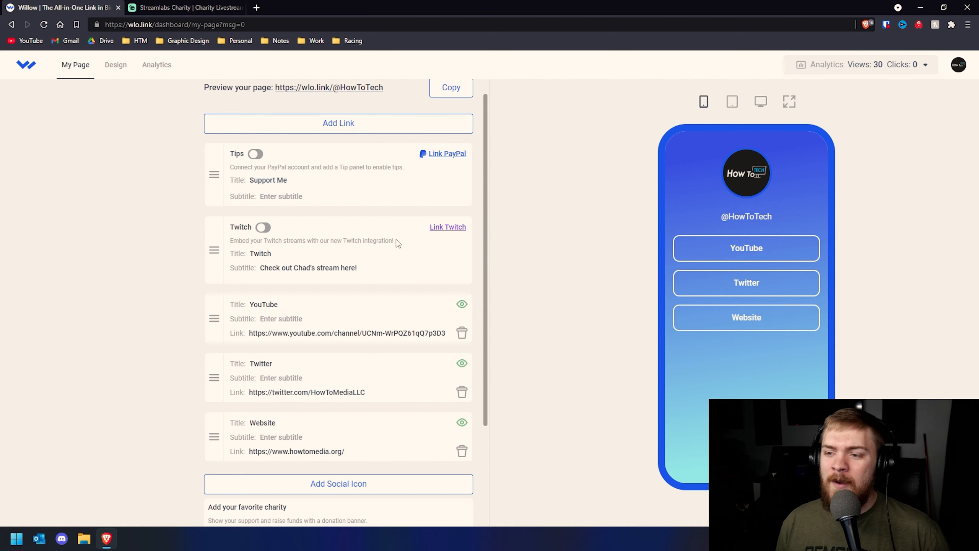
left_click(432, 228)
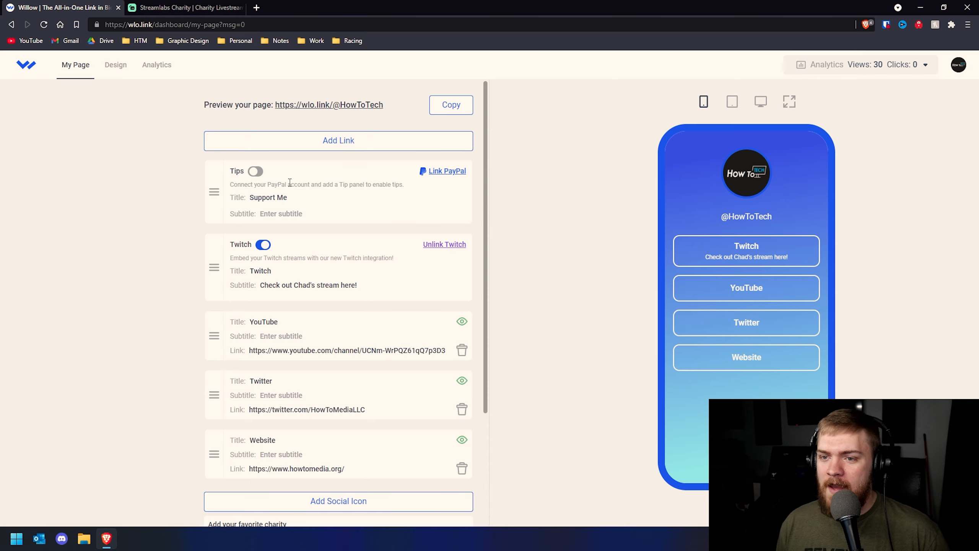
Link a PayPal account by entering its email address to enable the Support Me tips button
left_click(441, 173)
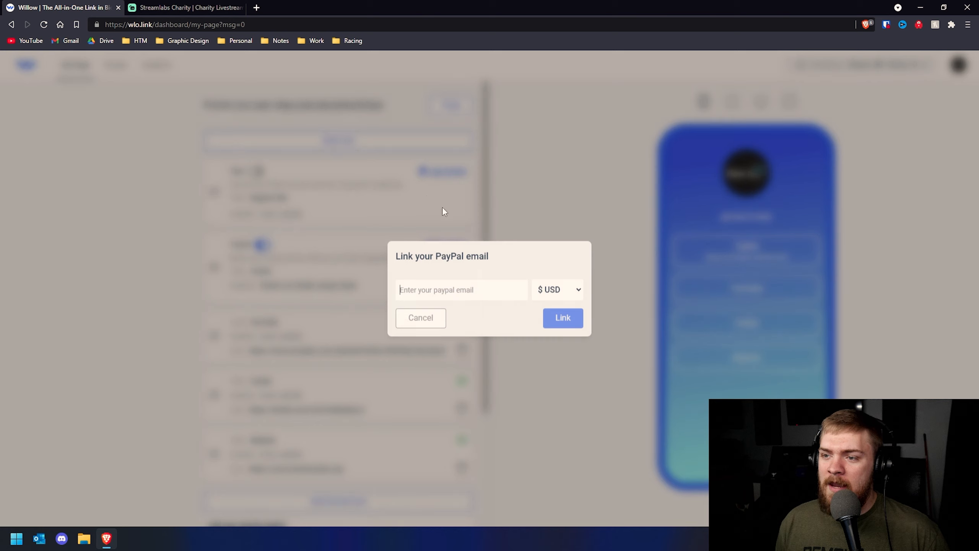
left_click(455, 297)
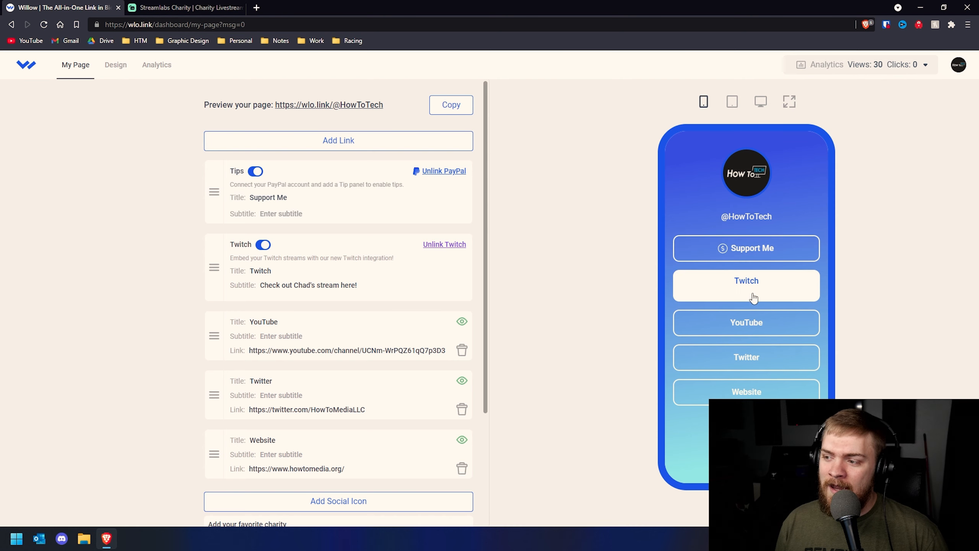
left_click_drag(326, 285, 268, 286)
left_click(351, 284)
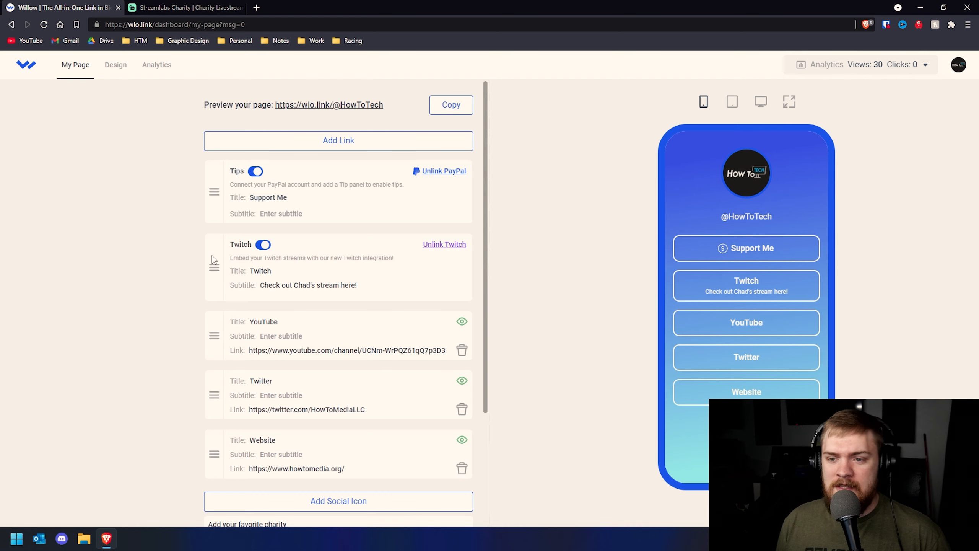
Drag the Tips card and then the Twitch card below the YouTube, Twitter and Website links
left_click_drag(212, 188, 208, 447)
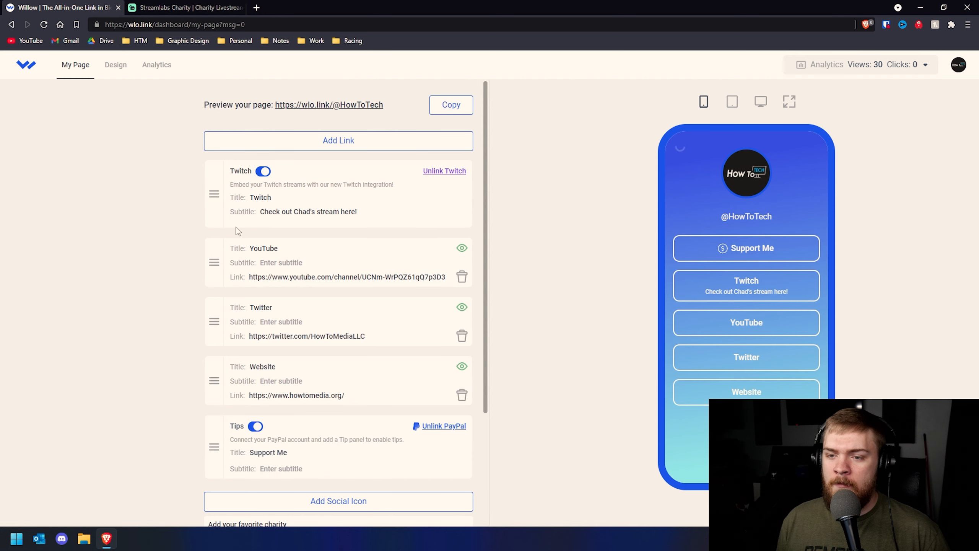
left_click_drag(216, 196, 221, 447)
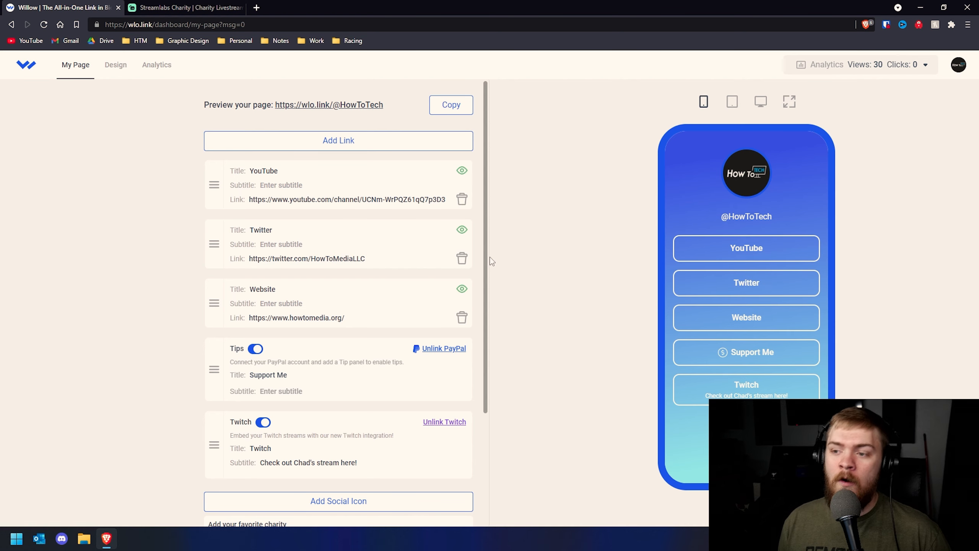
scroll(461, 266, "down", 3)
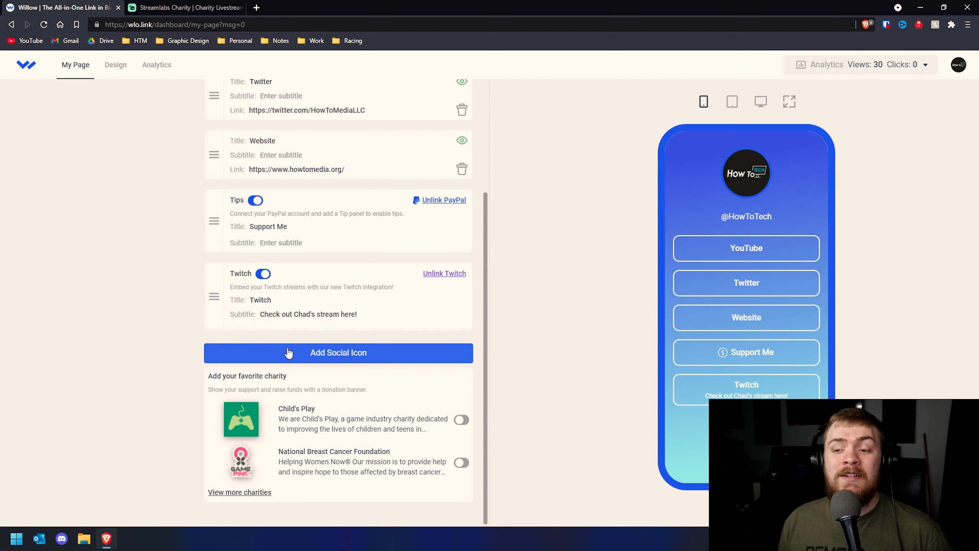
Add a YouTube social icon pointing to the YouTube channel address
left_click_drag(395, 5, 360, 11)
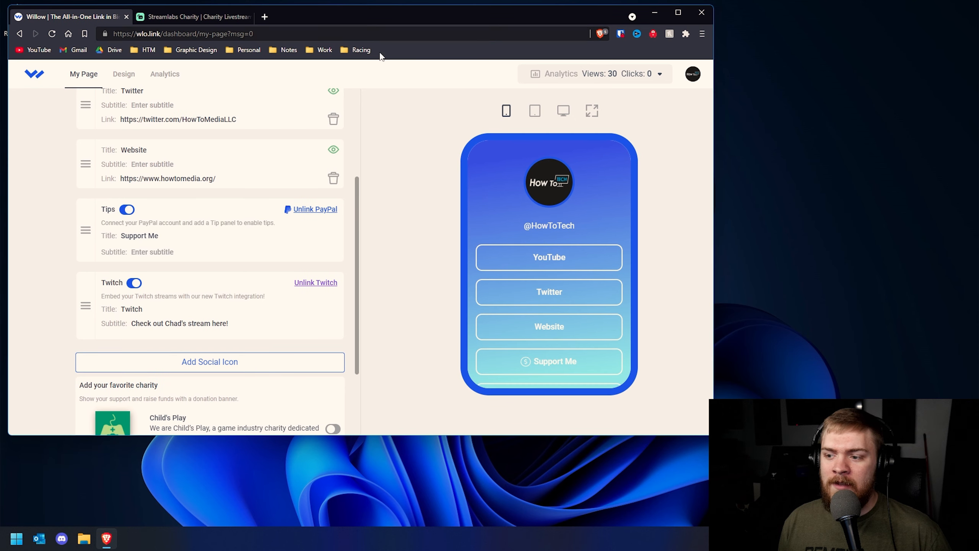
scroll(612, 255, "down", 2)
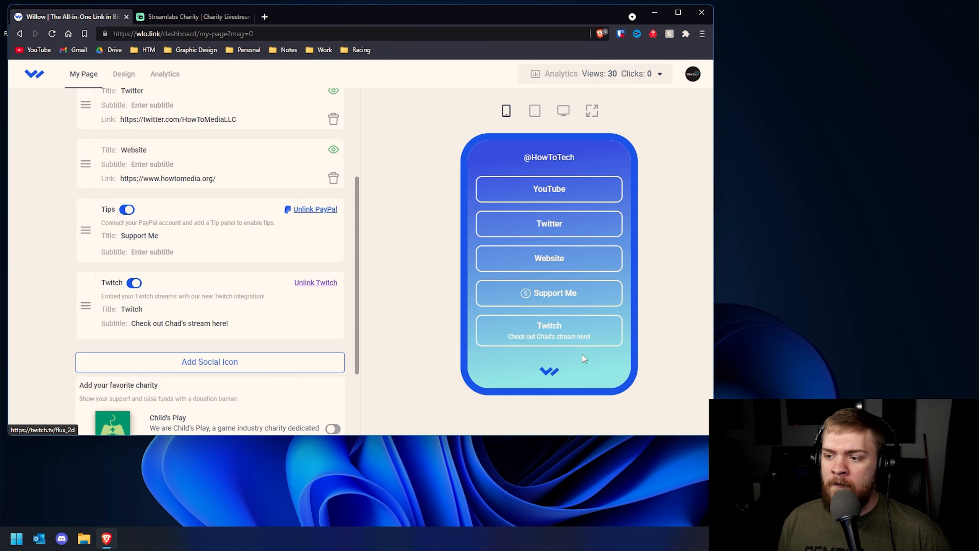
left_click(242, 360)
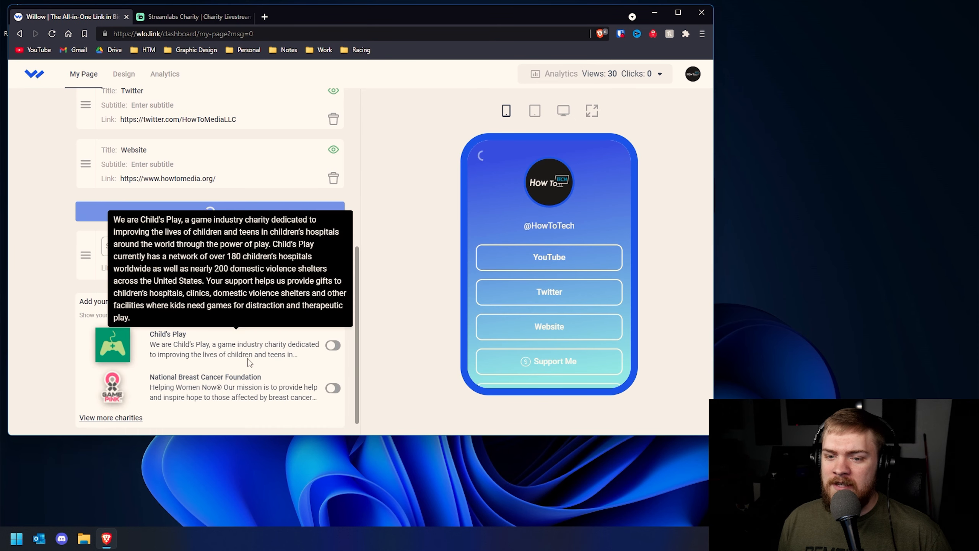
scroll(546, 284, "down", 2)
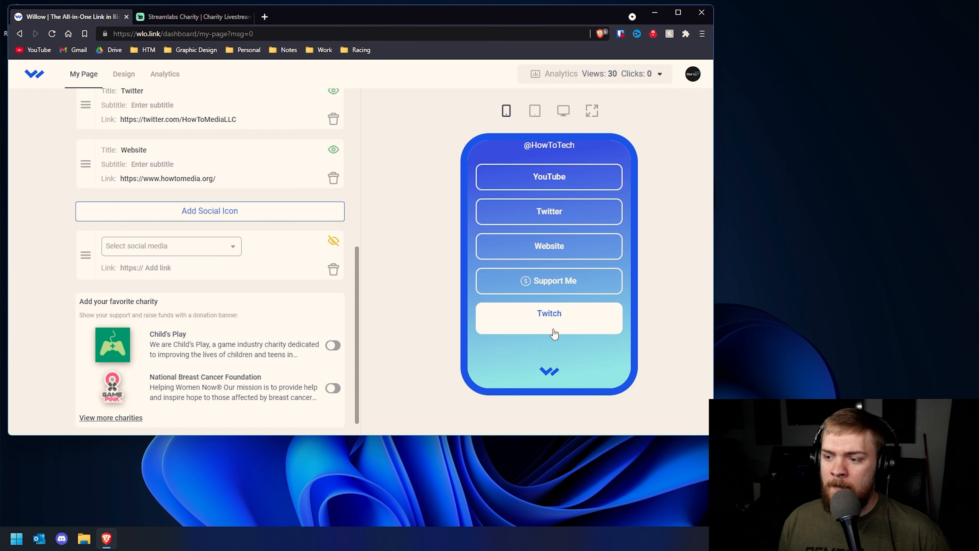
left_click(216, 250)
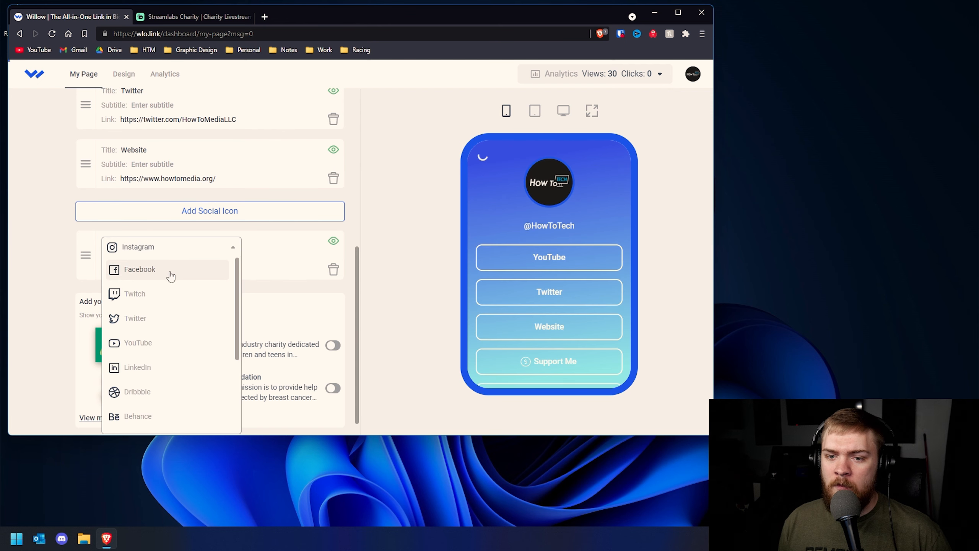
left_click(157, 342)
scroll(513, 326, "down", 2)
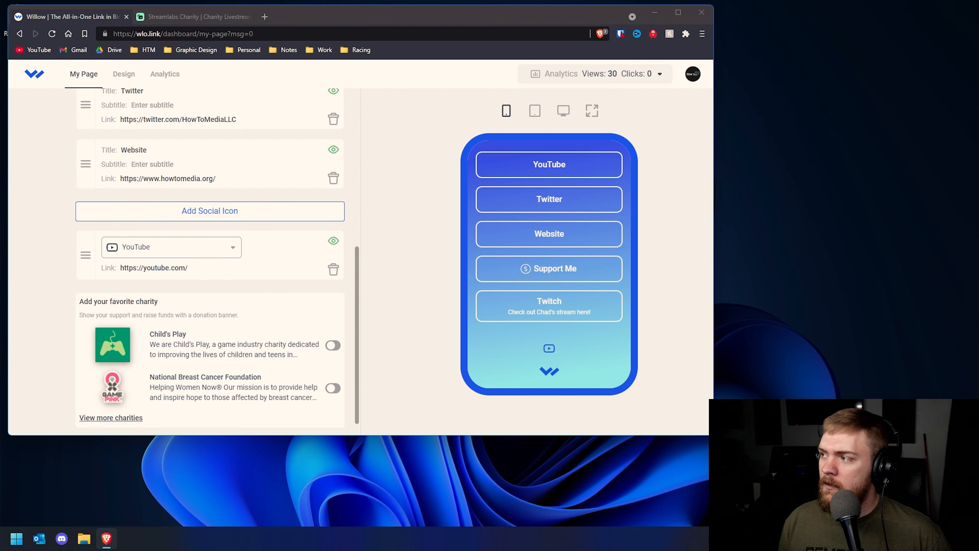
left_click(192, 263)
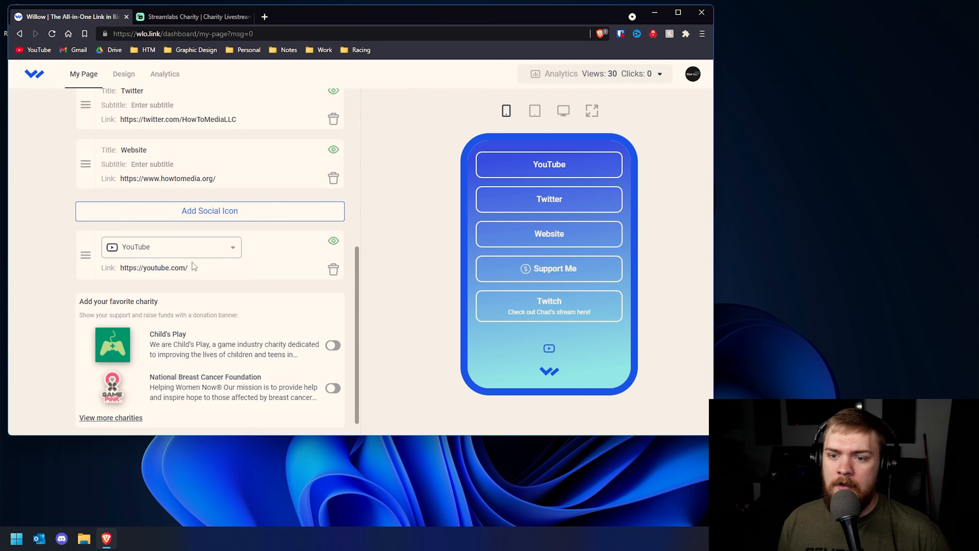
triple_click(188, 267)
right_click(186, 268)
left_click(223, 317)
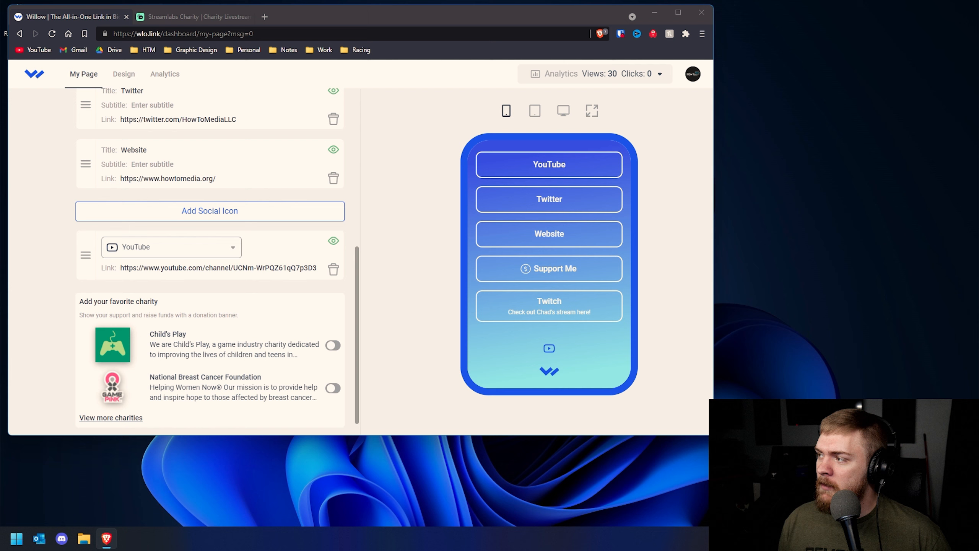
Add a Twitter social icon with the full Twitter profile address, then maximize the browser
left_click(215, 210)
left_click(181, 305)
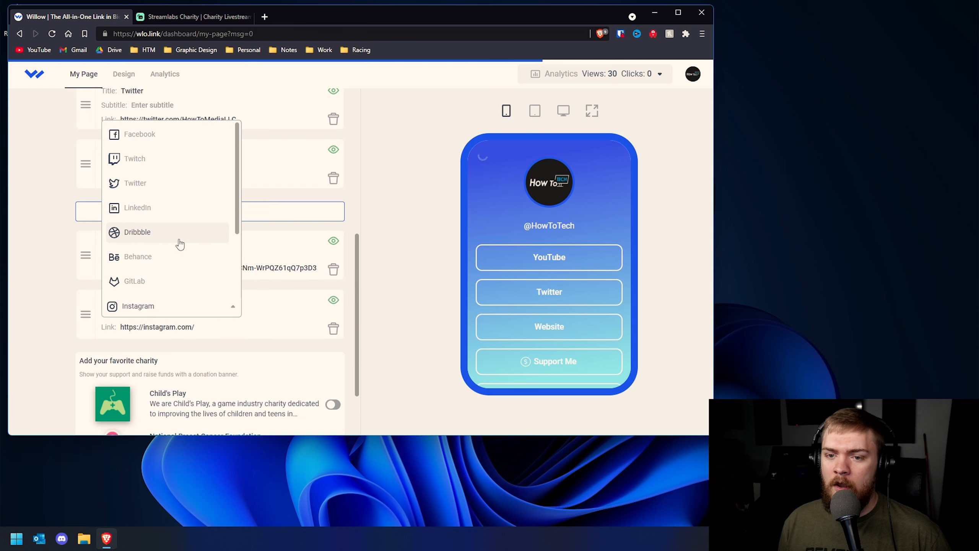
left_click(164, 184)
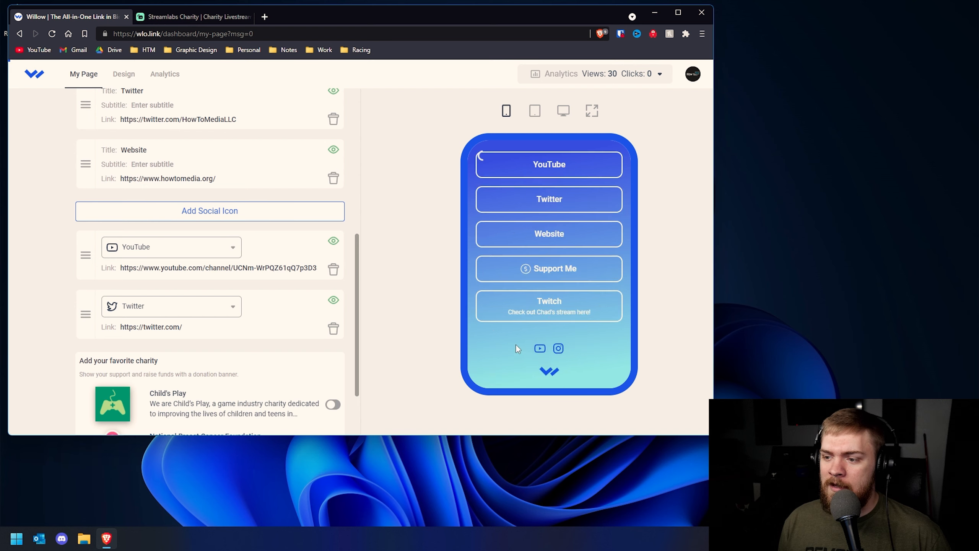
key("ctrl+a")
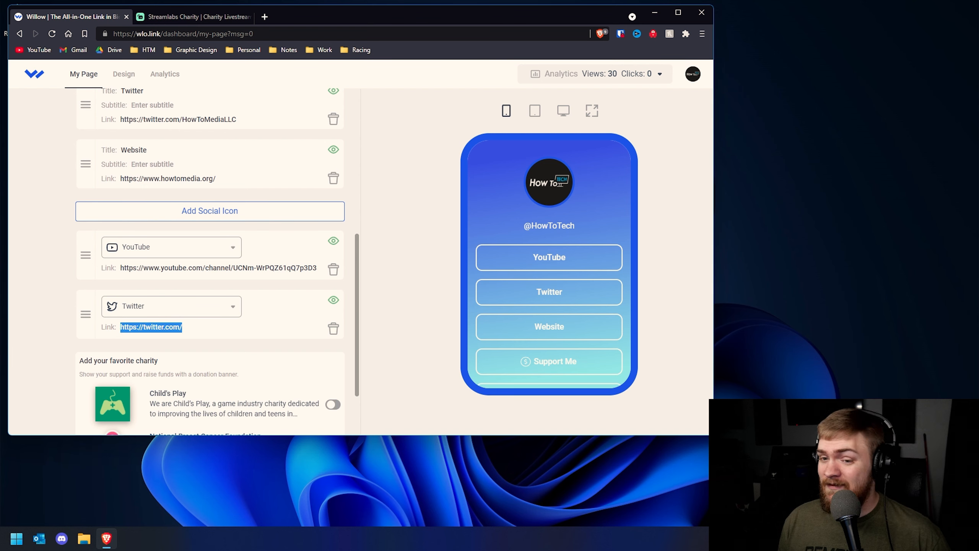
type("https://twitter.com/HowToMediaLLC")
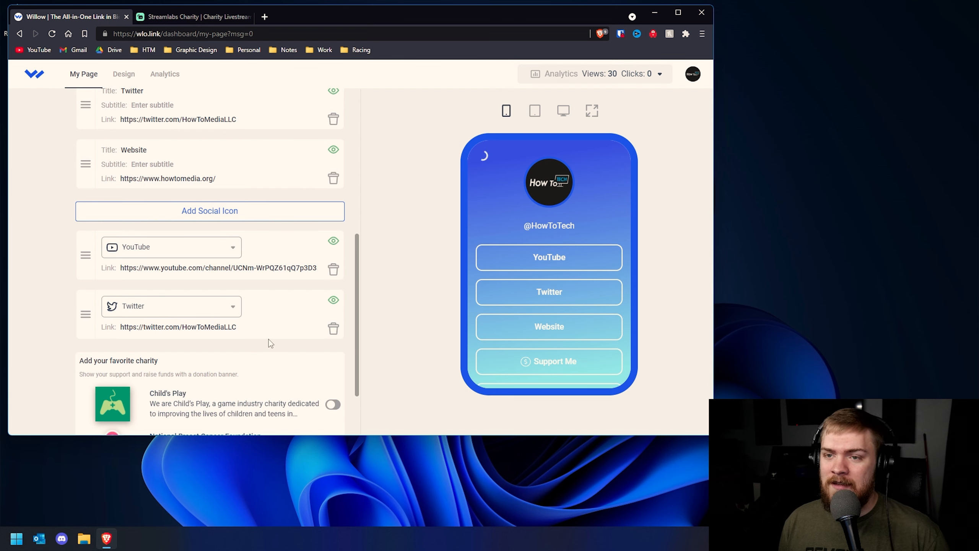
scroll(564, 299, "down", 3)
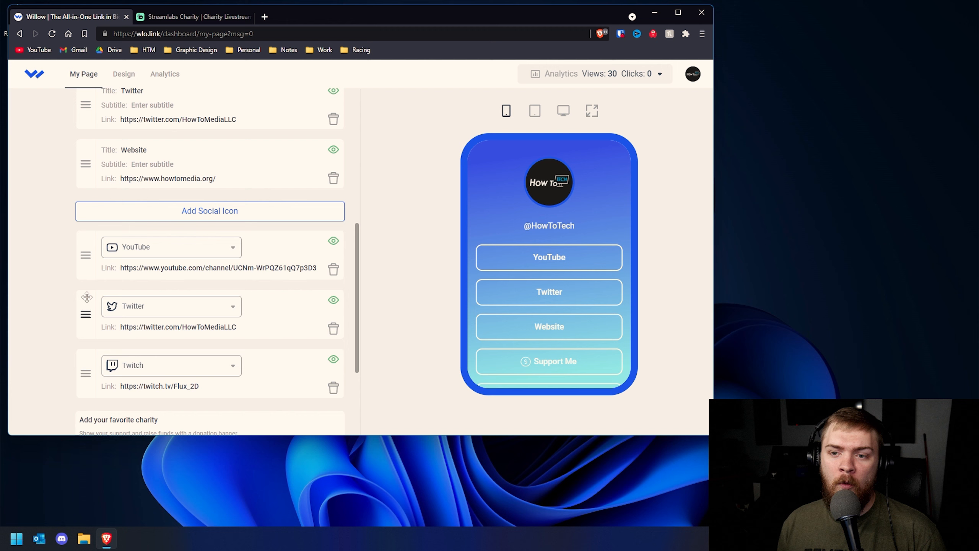
scroll(85, 278, "down", 3)
left_click(678, 13)
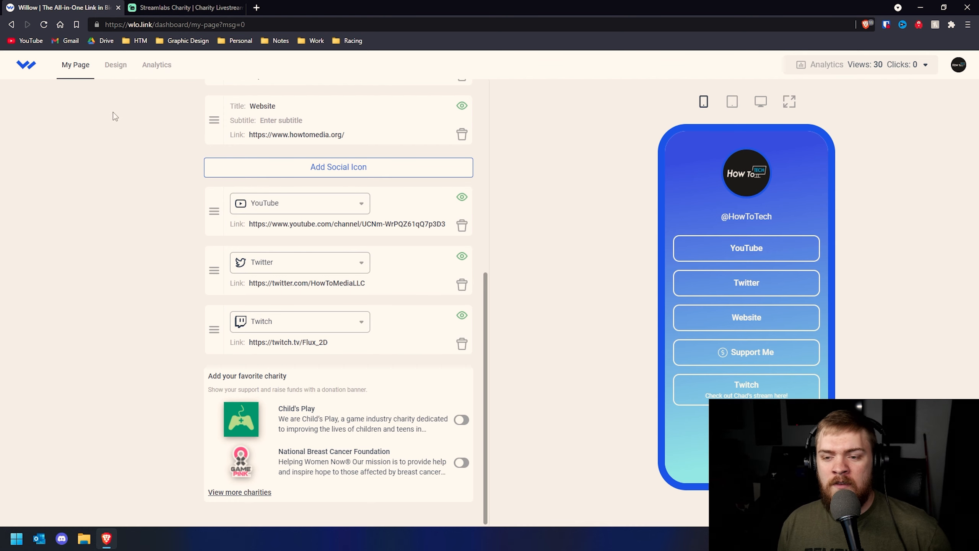
left_click(203, 7)
Scroll through the Streamlabs Charity homepage, then return to the Willow dashboard tab
scroll(182, 107, "down", 10)
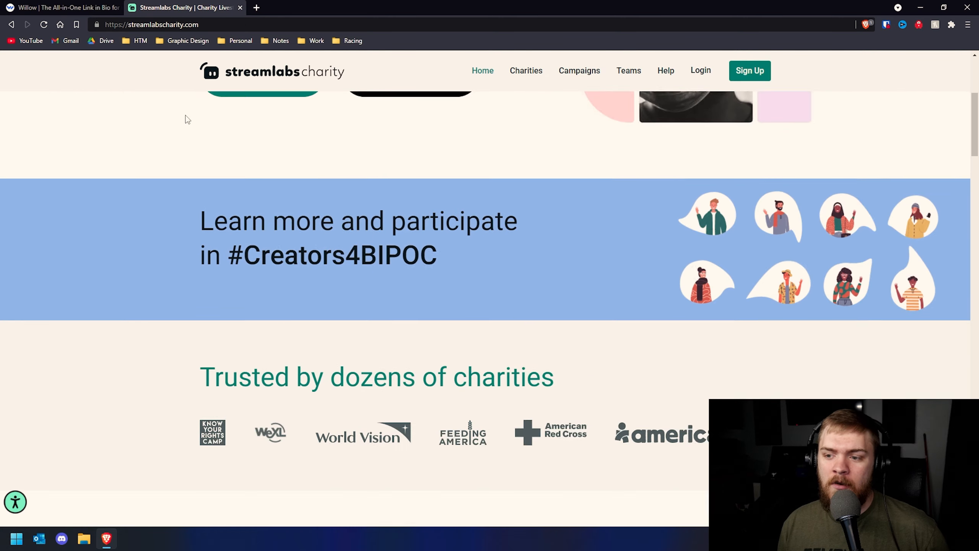
scroll(163, 152, "down", 5)
scroll(163, 151, "up", 5)
left_click(69, 5)
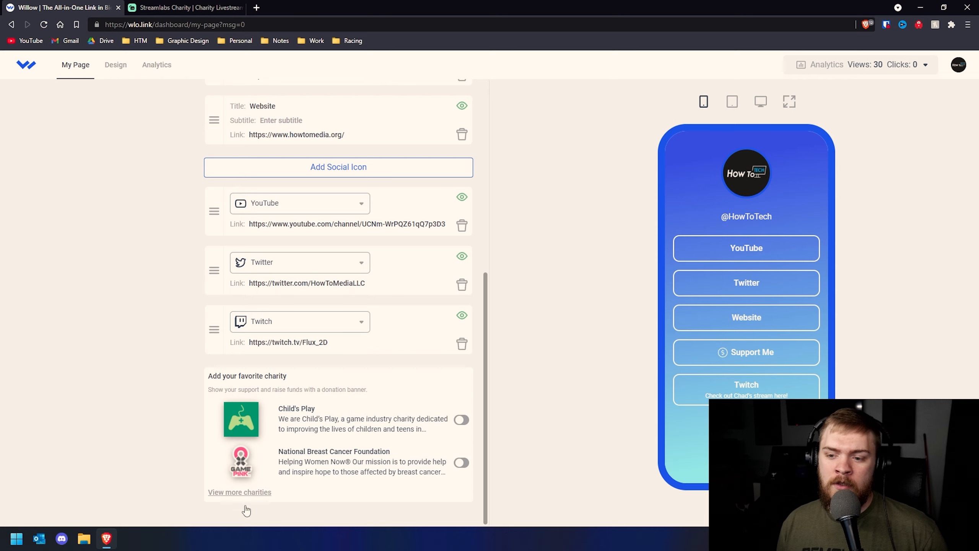
Turn on the Child's Play charity donation banner from the full charity list
left_click(239, 493)
scroll(334, 241, "down", 10)
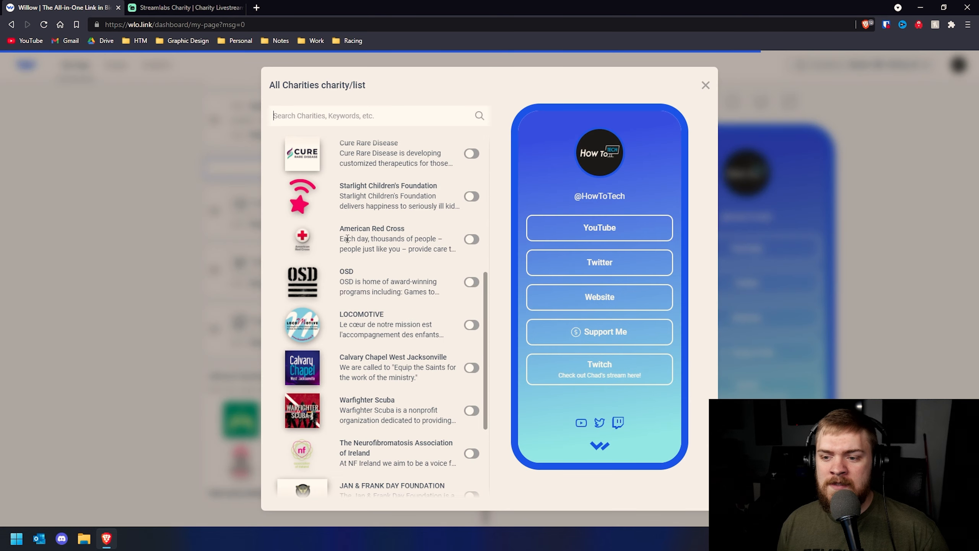
scroll(322, 233, "up", 10)
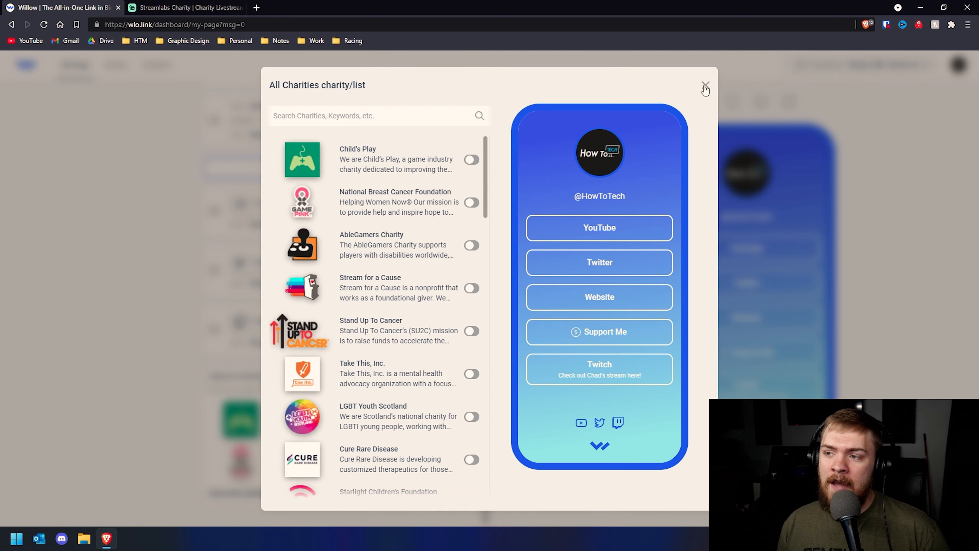
left_click(470, 161)
left_click(893, 187)
Resize the browser, check the Child's Play banner and its full description, then go to Design
left_click_drag(540, 8, 360, 23)
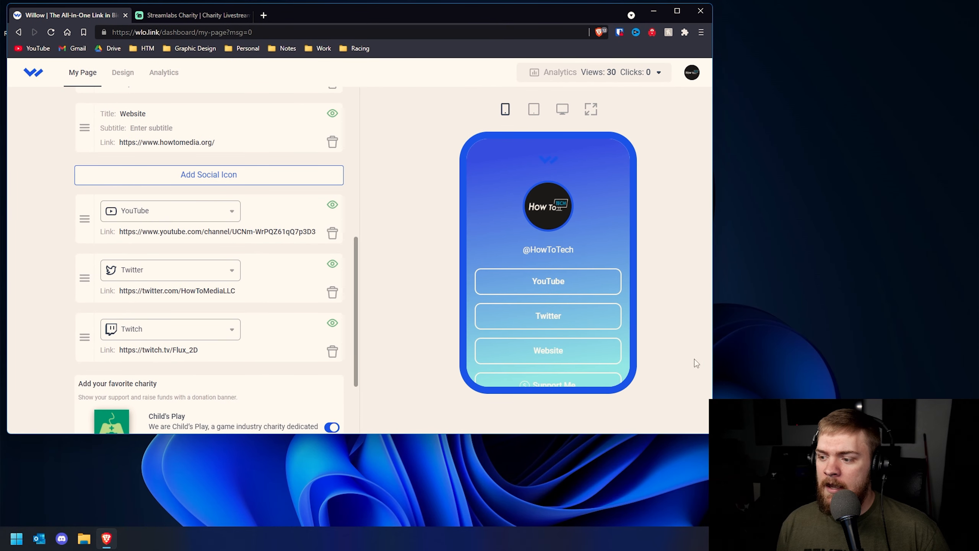
left_click_drag(696, 436, 688, 538)
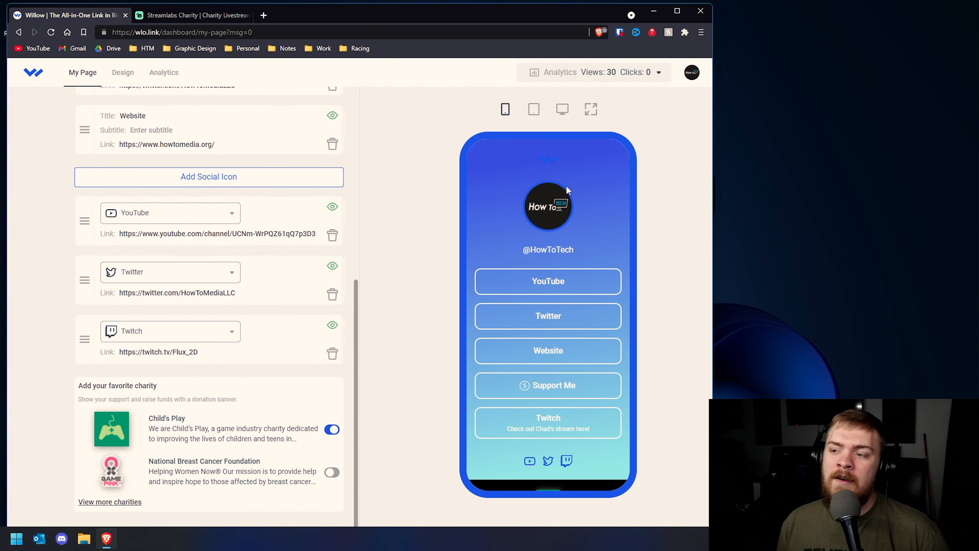
left_click_drag(525, 250, 562, 260)
left_click(554, 251)
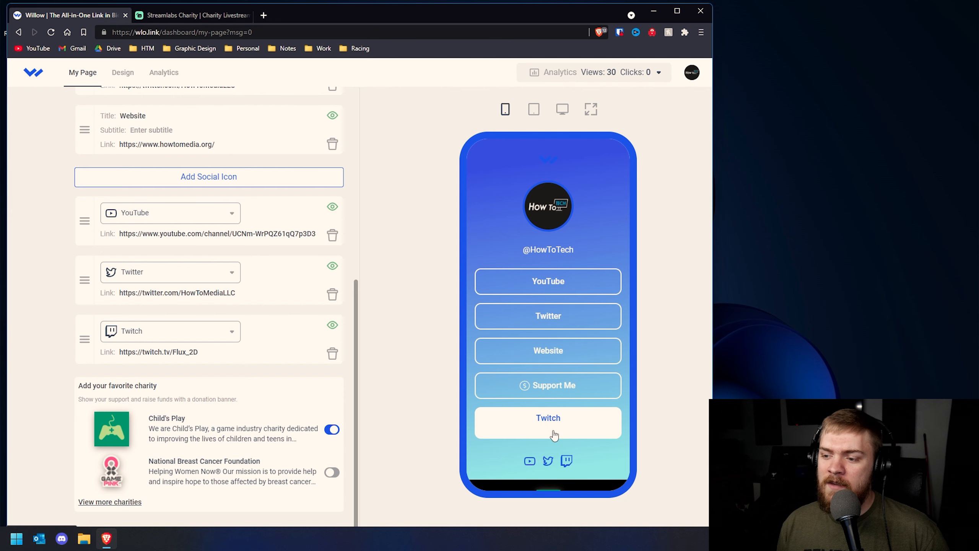
scroll(547, 424, "down", 1)
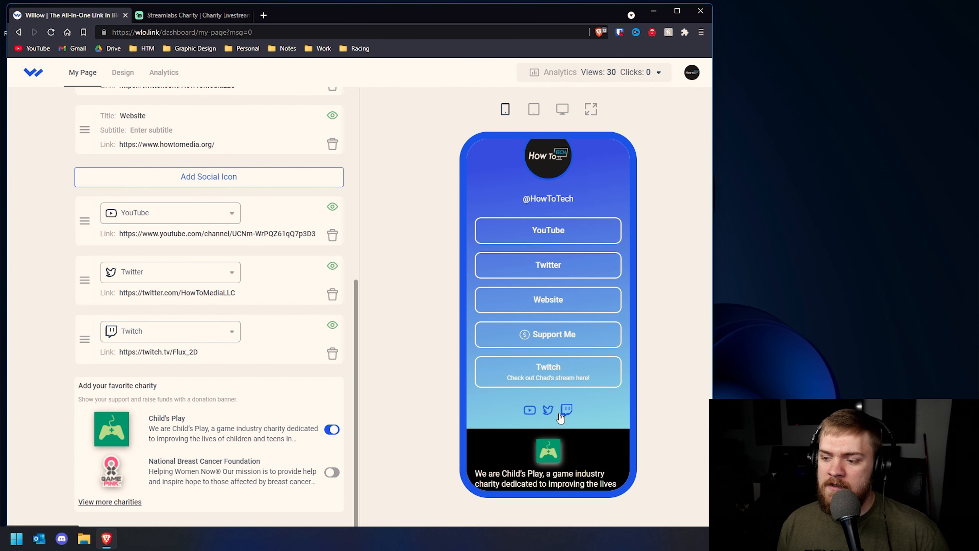
scroll(525, 420, "down", 1)
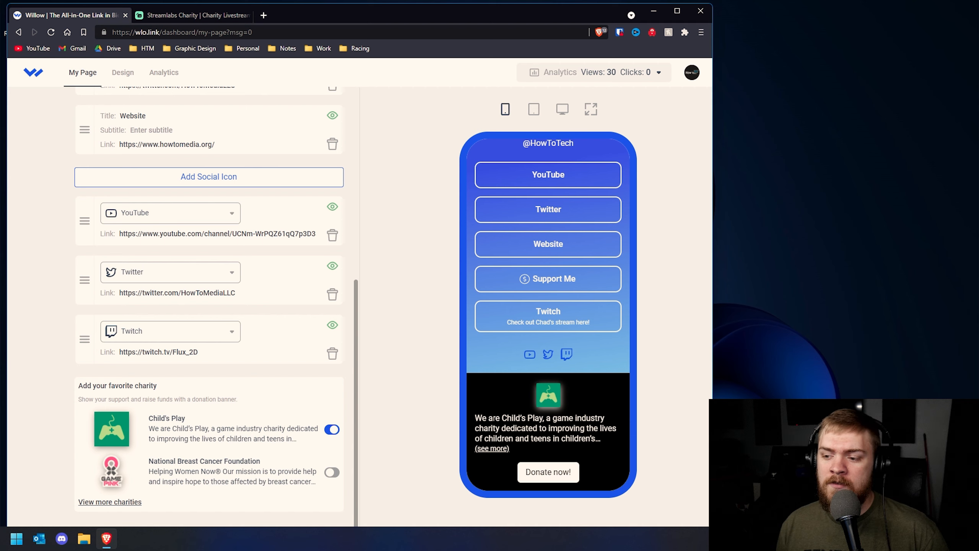
left_click_drag(475, 417, 557, 418)
left_click(492, 449)
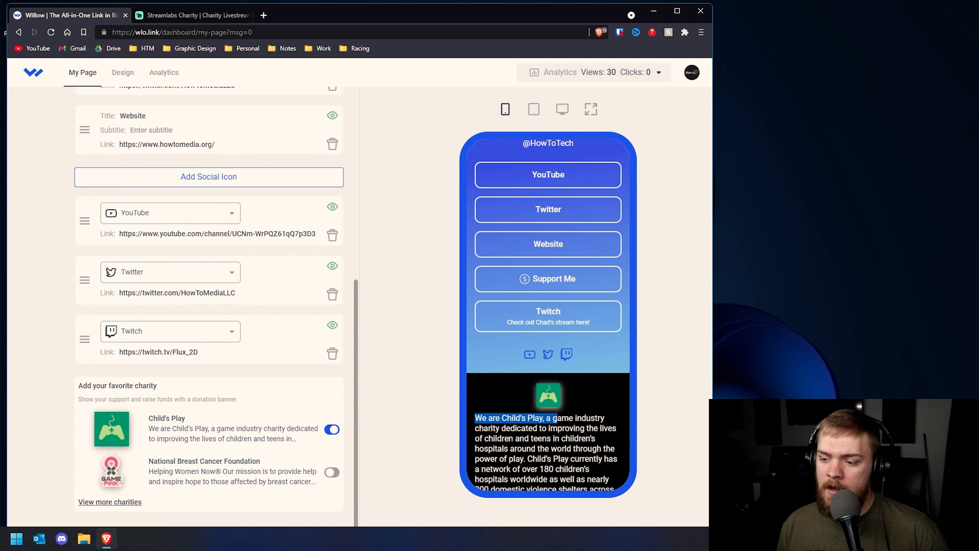
scroll(509, 459, "down", 3)
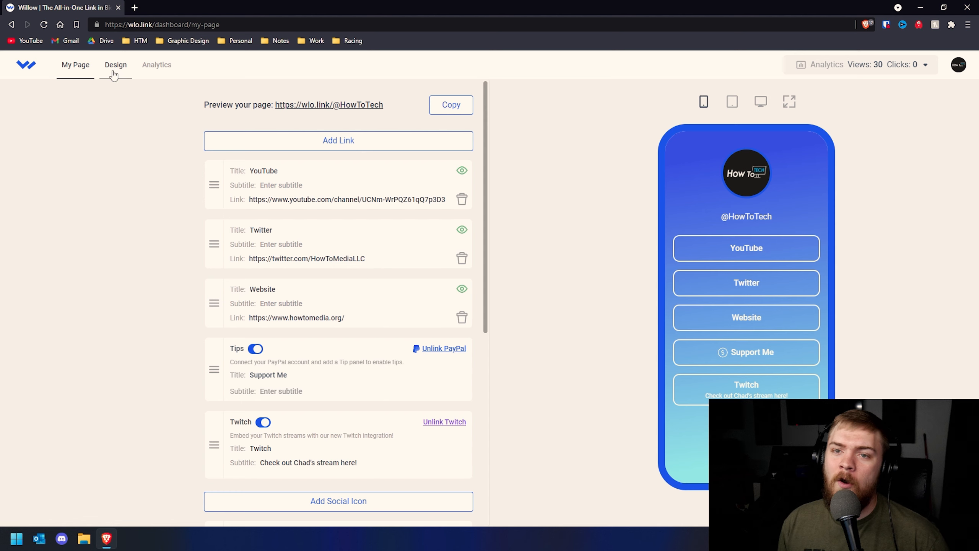
left_click(114, 74)
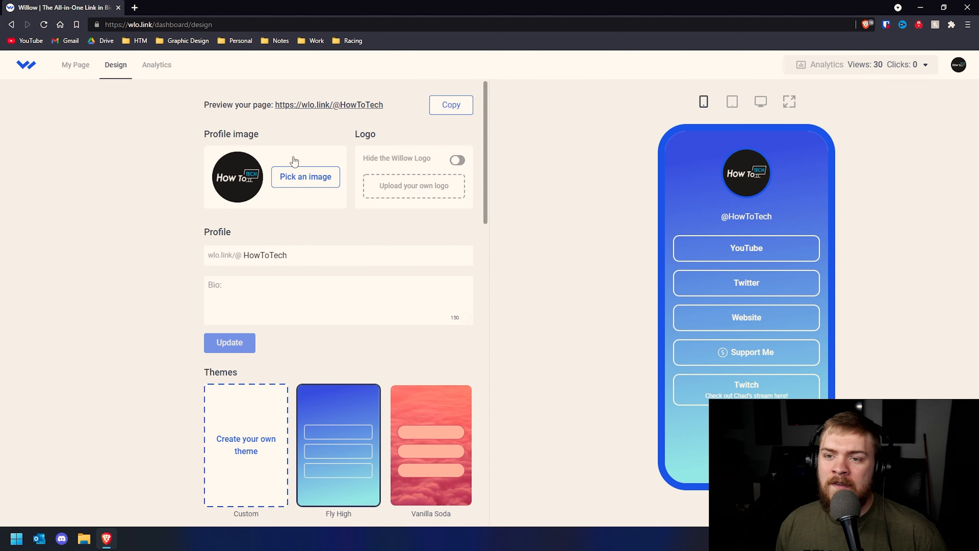
left_click(289, 181)
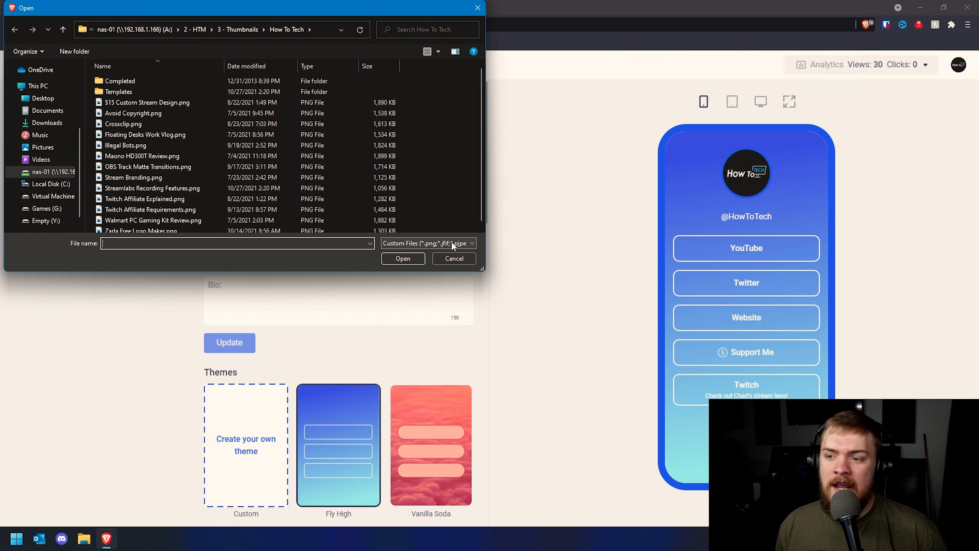
left_click(451, 261)
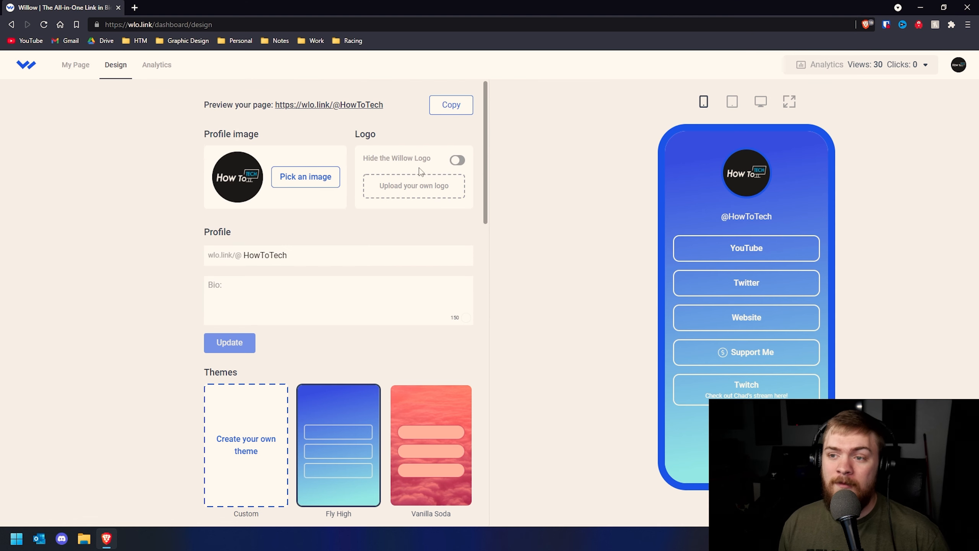
left_click(457, 160)
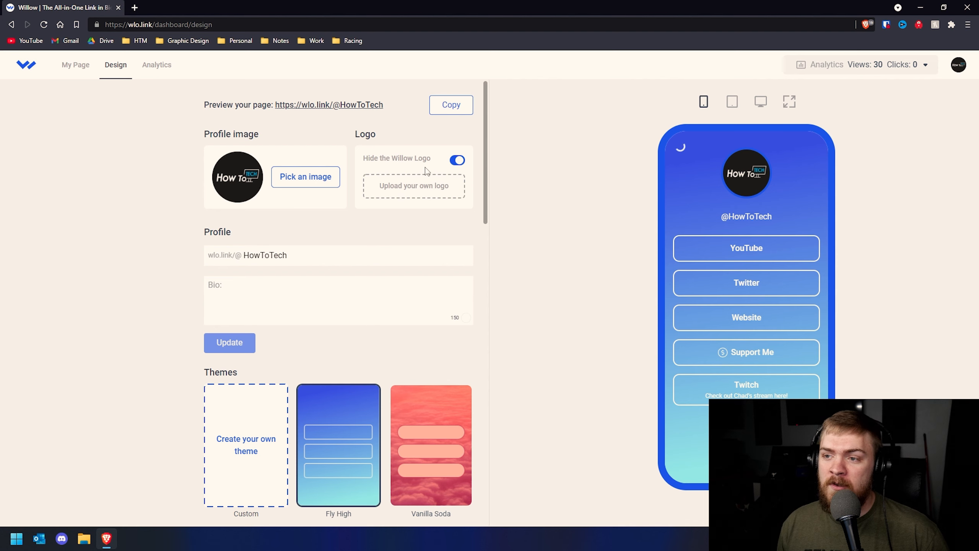
left_click_drag(526, 2, 414, 1)
left_click_drag(617, 3, 346, 20)
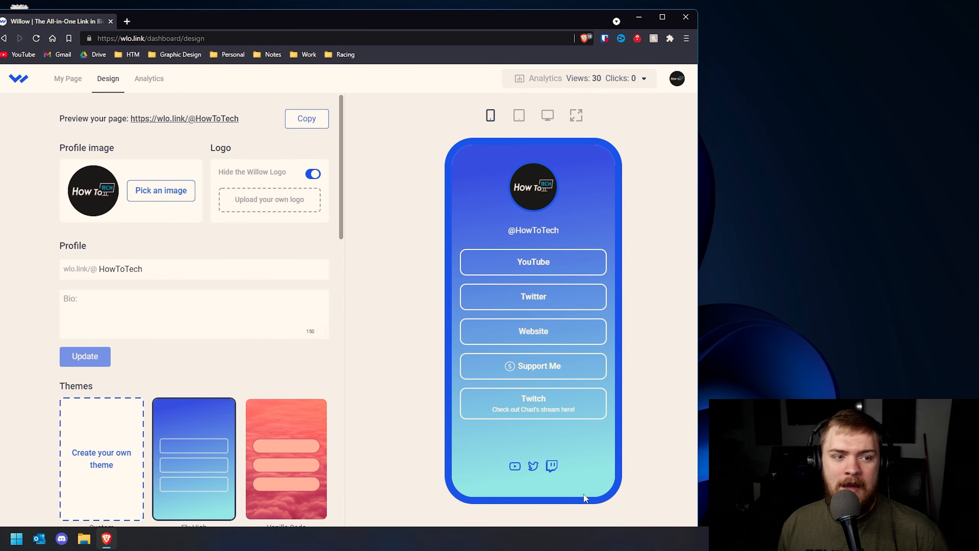
left_click(316, 177)
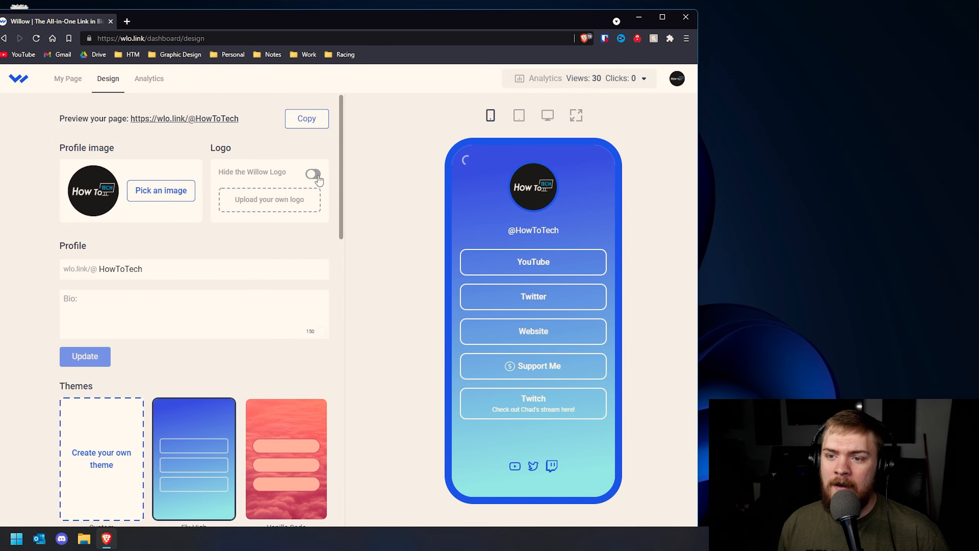
left_click(314, 177)
left_click(275, 204)
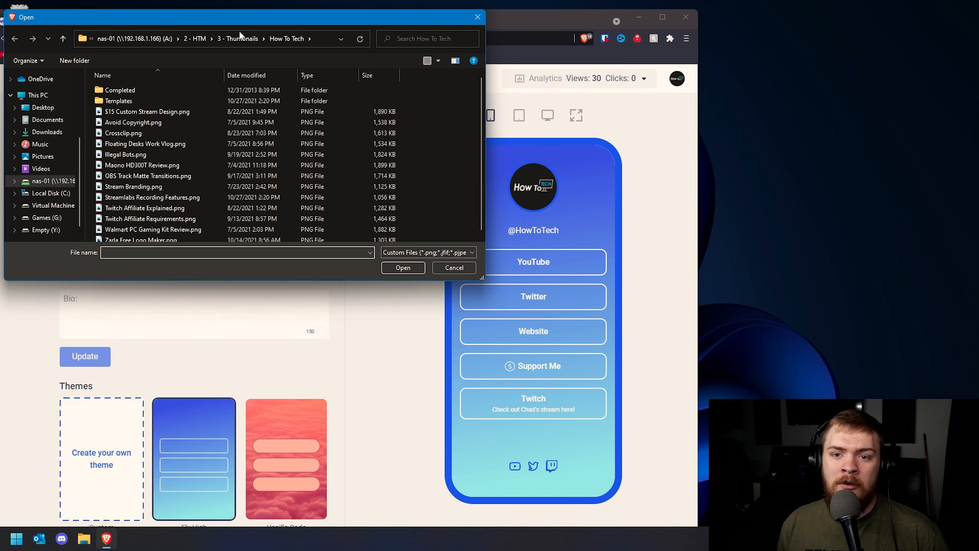
left_click_drag(254, 17, 307, 29)
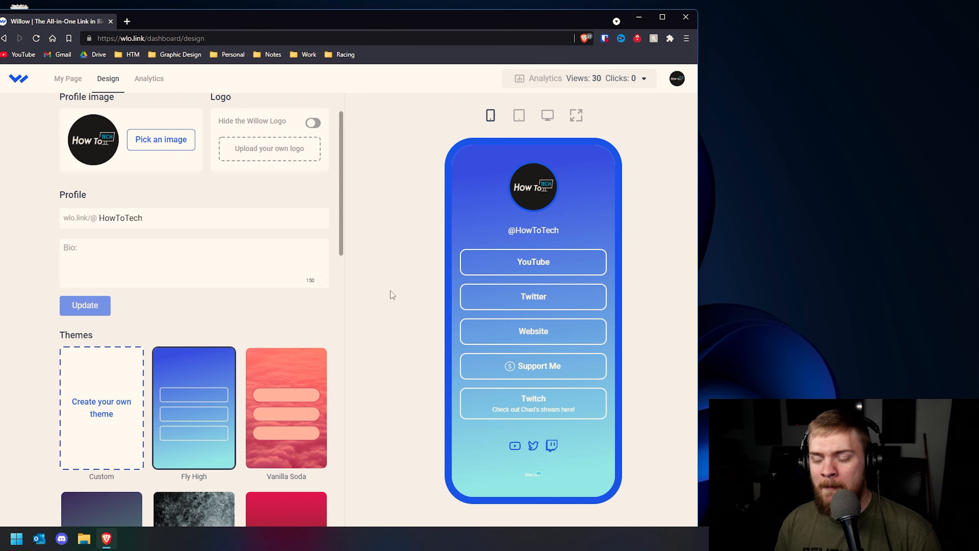
Paste a bio about taking your tech, livestream and YouTube channel to the next level, and update
double_click(156, 213)
left_click_drag(153, 217, 10, 213)
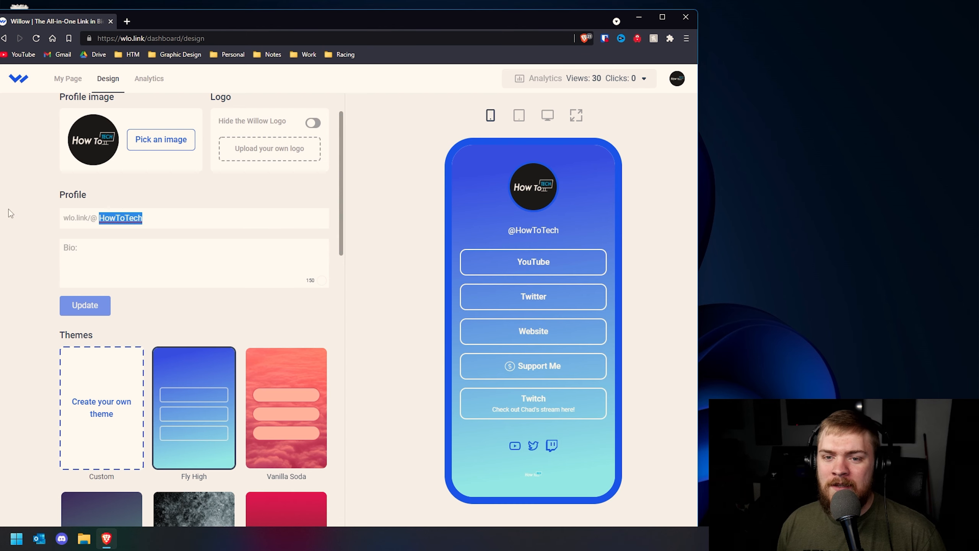
left_click(145, 217)
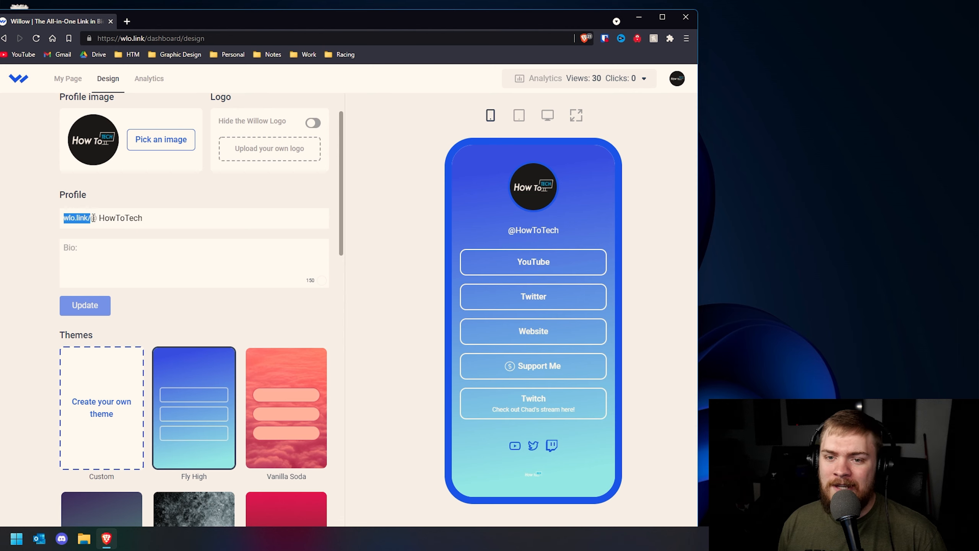
double_click(125, 218)
left_click(141, 225)
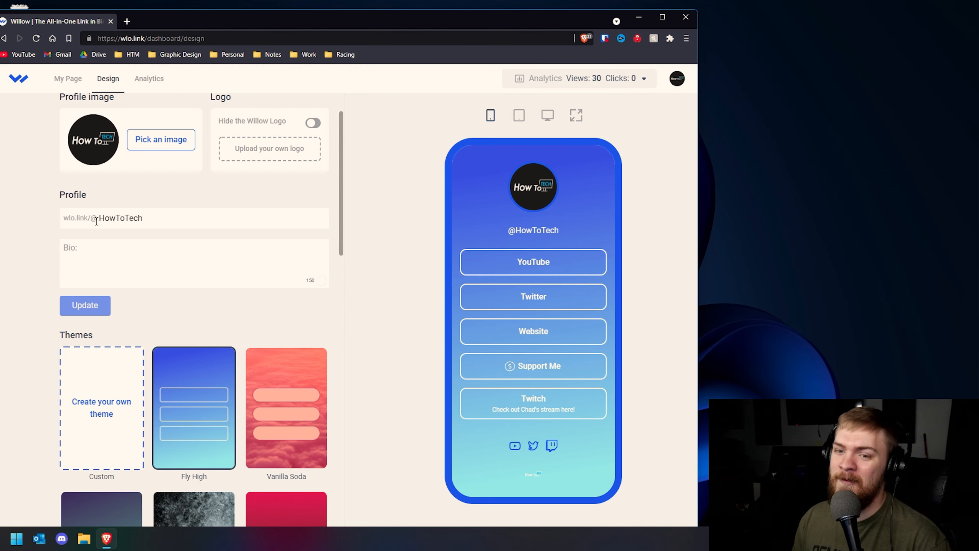
left_click(94, 251)
type("We create content that is dedicated to helping you take your tech, livestream, YouTube Channel, and more to the next level!")
left_click(87, 306)
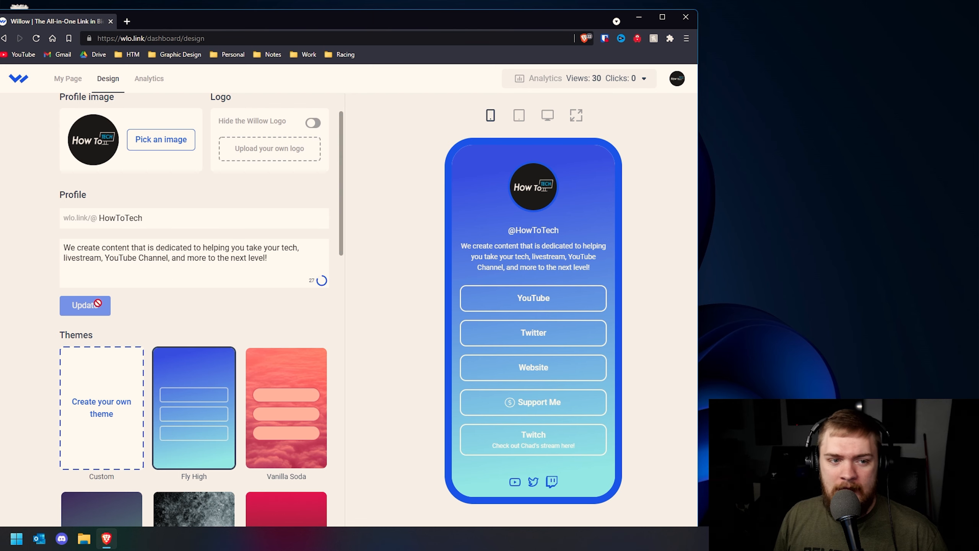
scroll(532, 309, "down", 1)
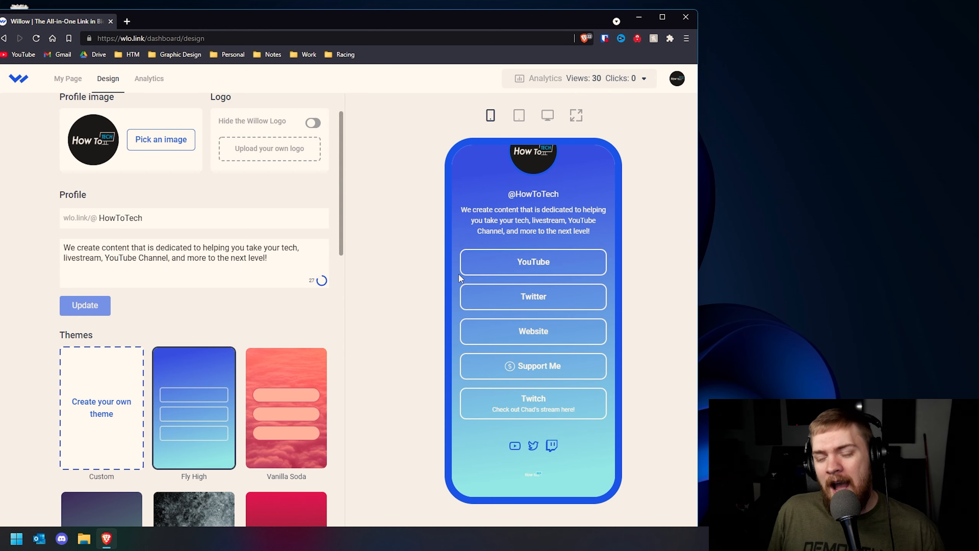
scroll(492, 258, "up", 1)
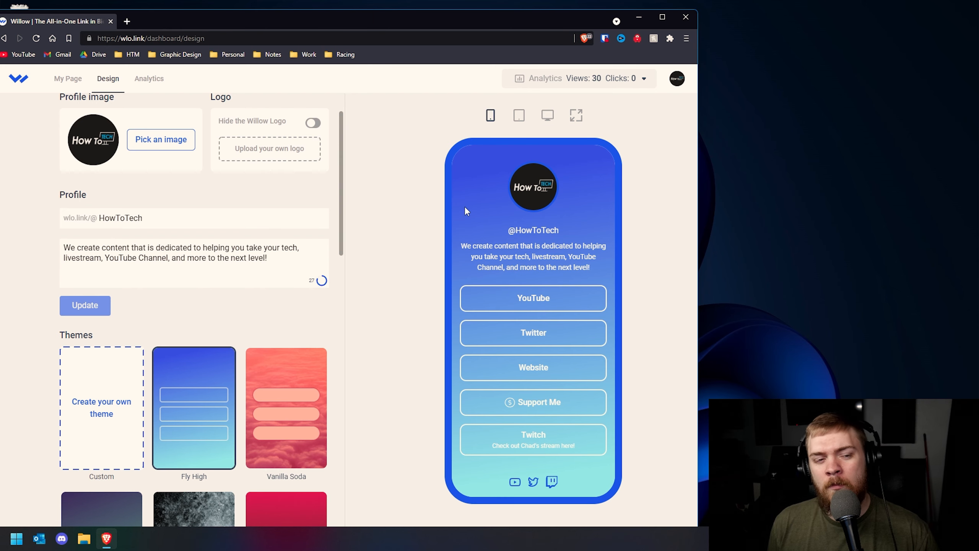
Browse the preset themes, trying Universal Float and then Blue Whale
scroll(273, 278, "down", 6)
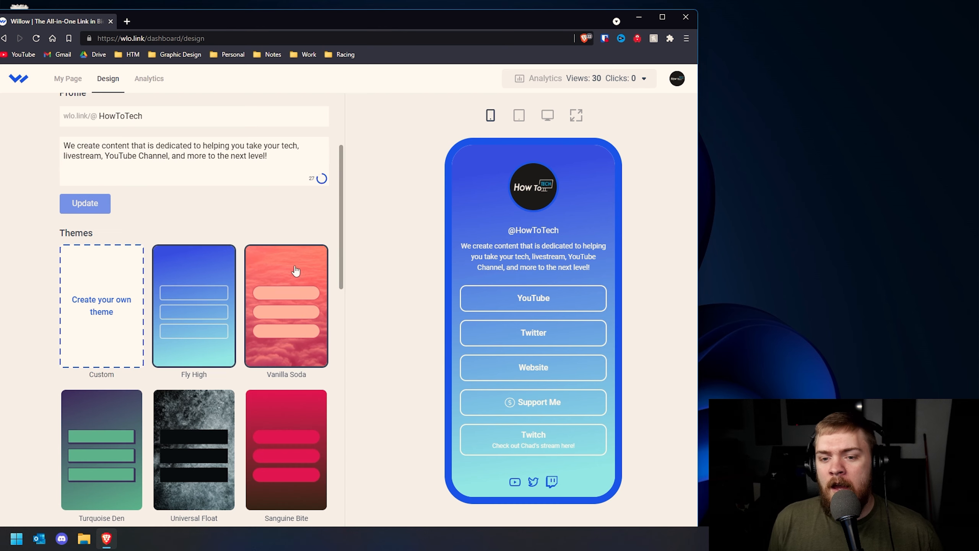
scroll(274, 277, "up", 3)
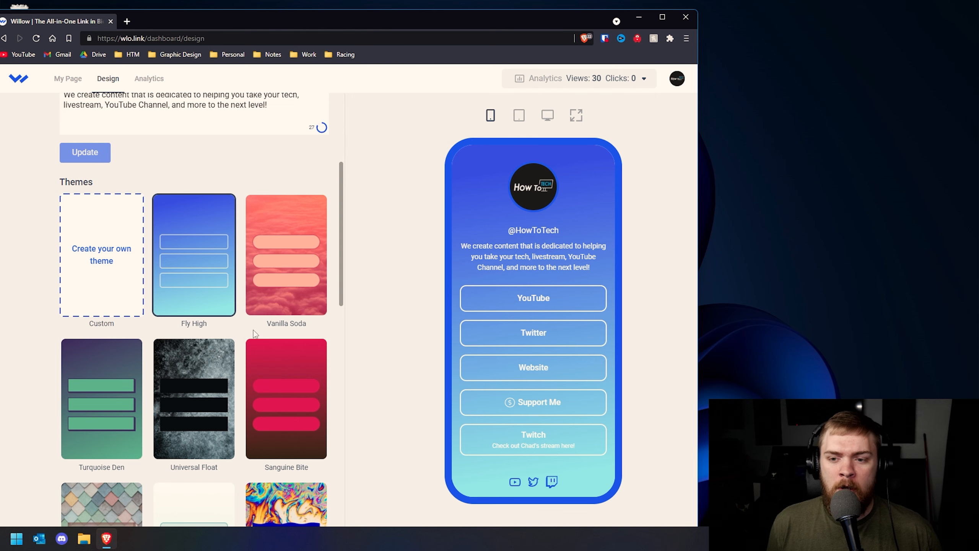
scroll(232, 335, "down", 10)
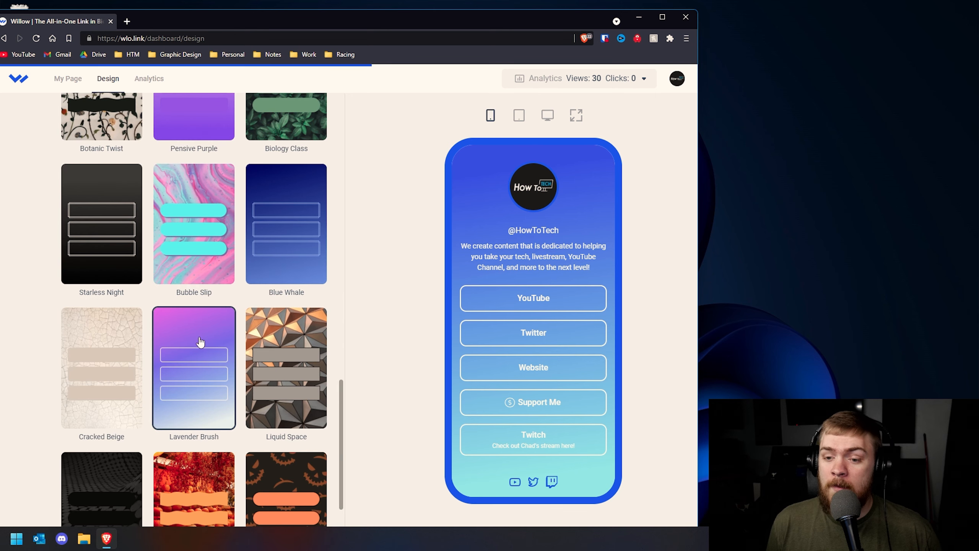
scroll(198, 359, "up", 15)
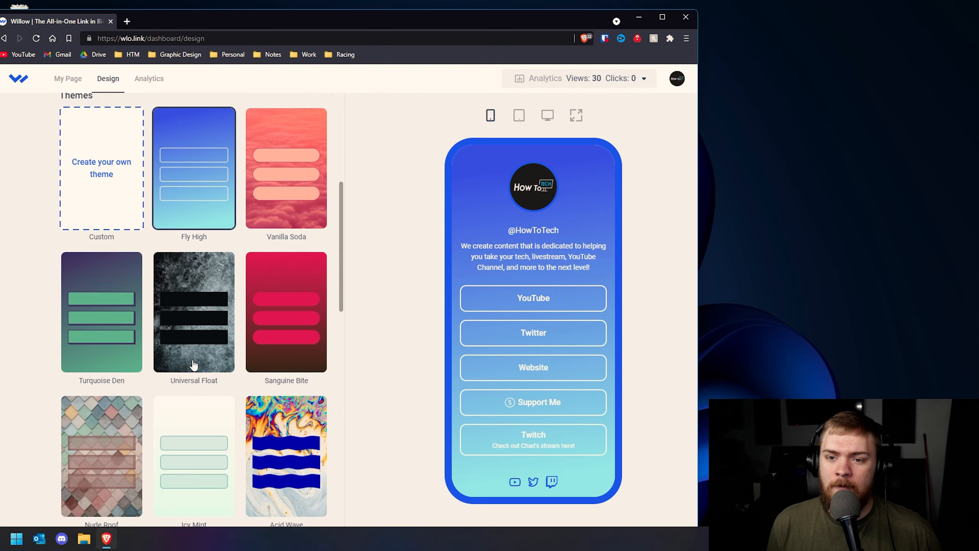
scroll(194, 364, "up", 2)
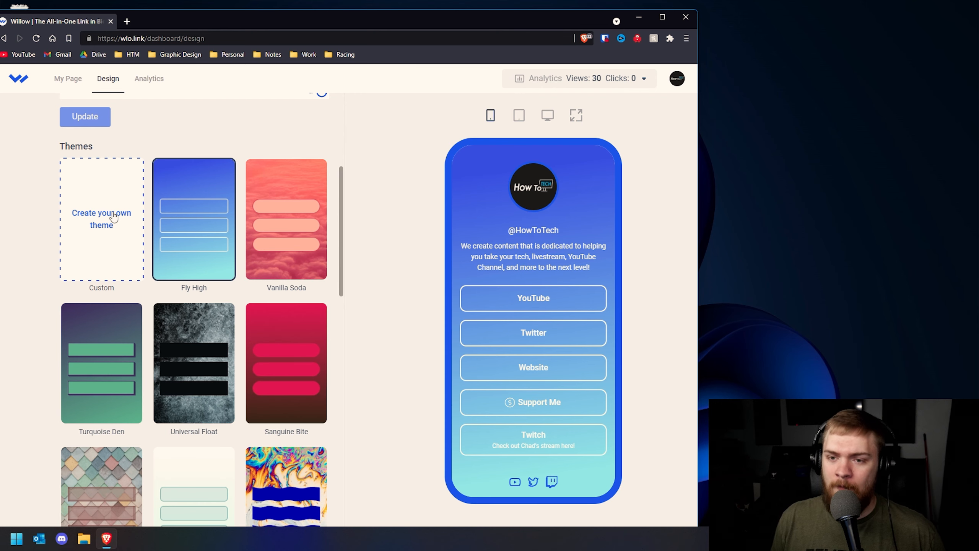
scroll(118, 240, "down", 4)
left_click(192, 247)
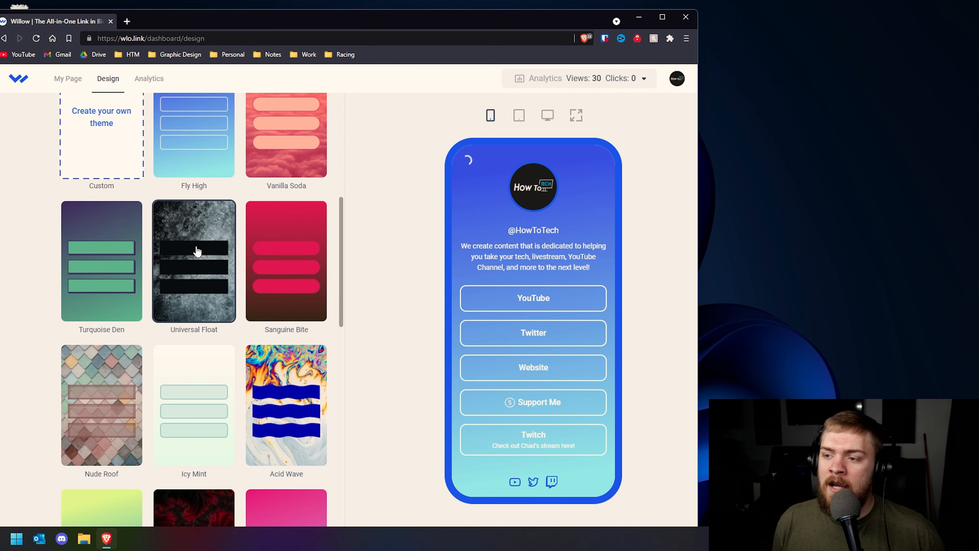
scroll(498, 313, "down", 1)
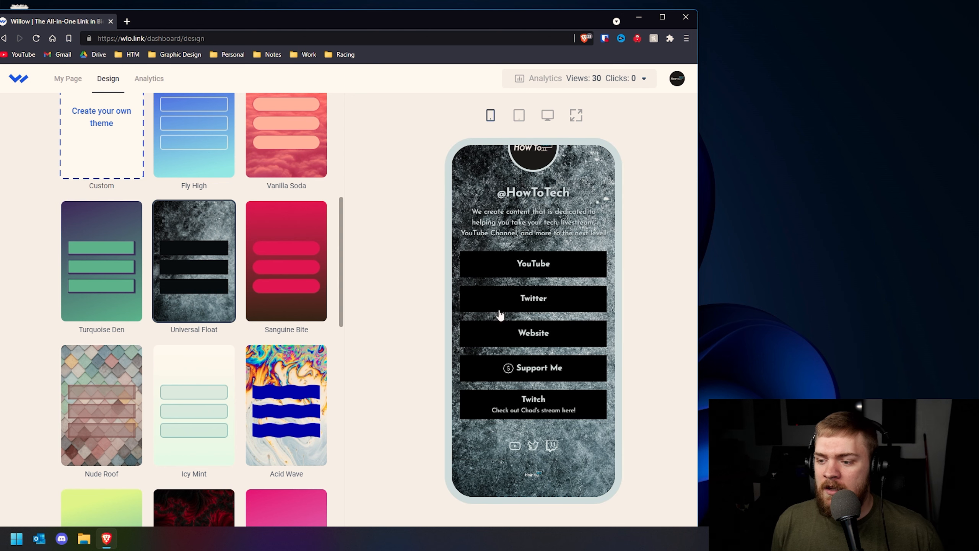
scroll(481, 444, "up", 1)
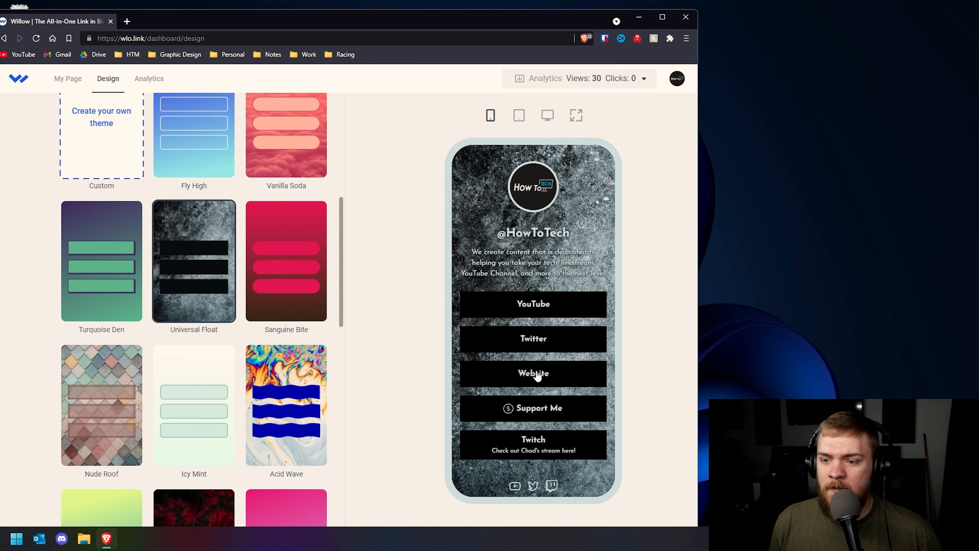
scroll(511, 468, "down", 1)
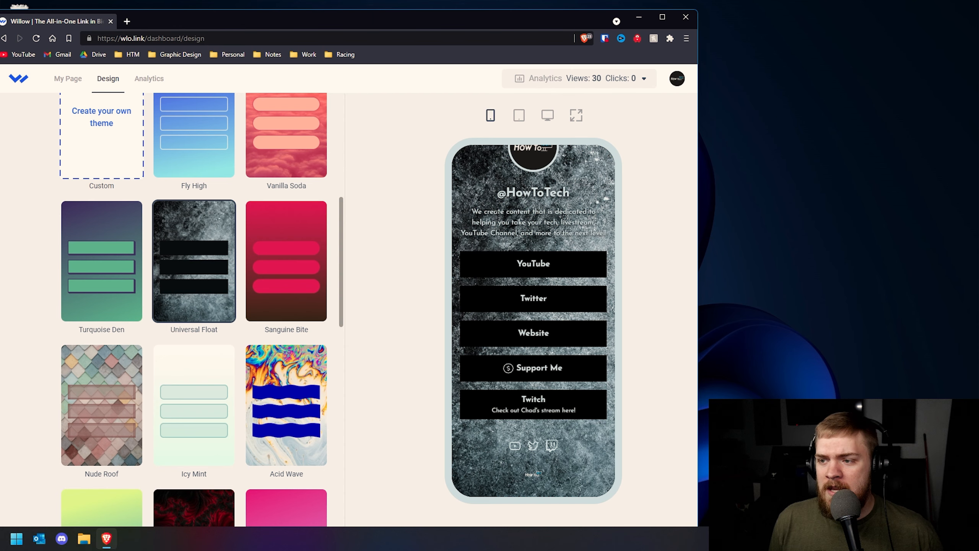
scroll(495, 217, "up", 1)
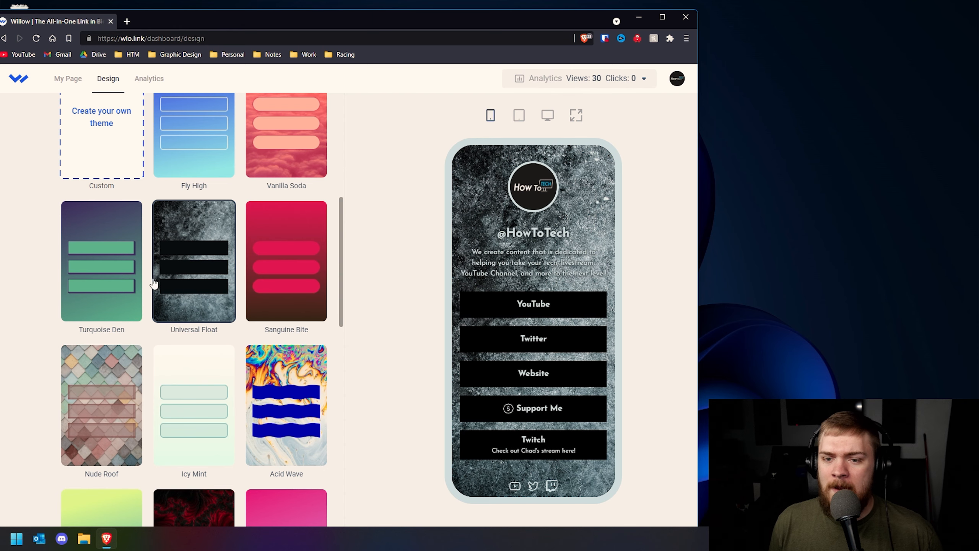
scroll(236, 271, "down", 4)
scroll(235, 272, "down", 9)
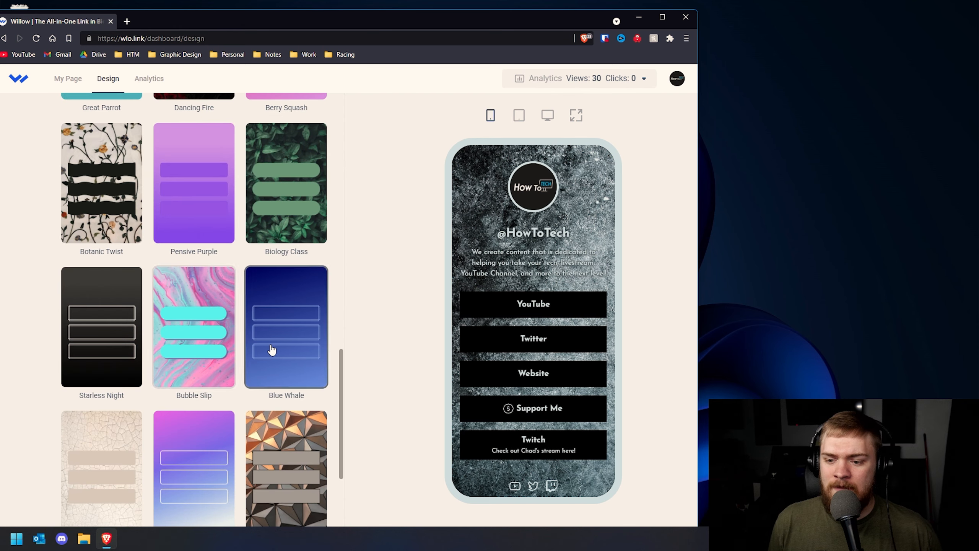
left_click(268, 341)
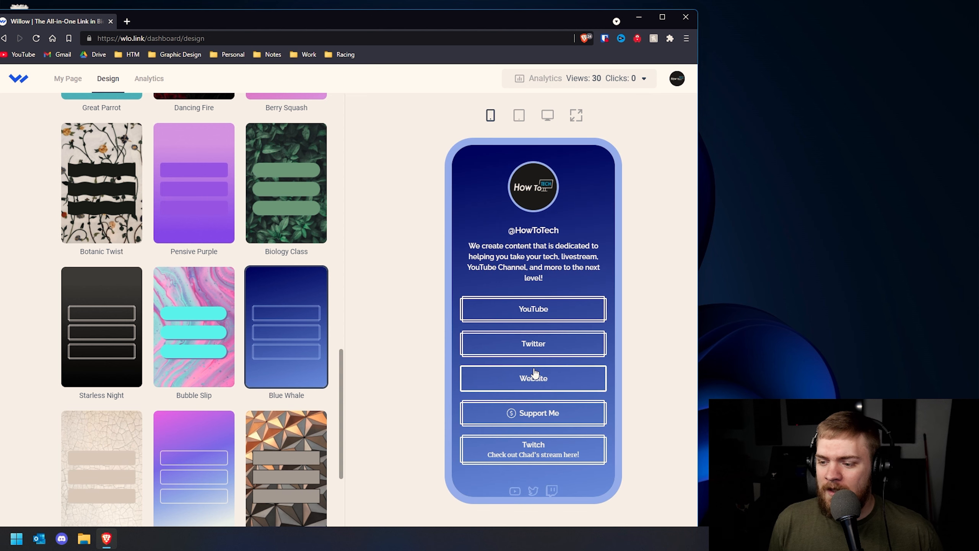
Apply the dark Rocky Floor theme and review it in the phone preview
scroll(540, 374, "down", 1)
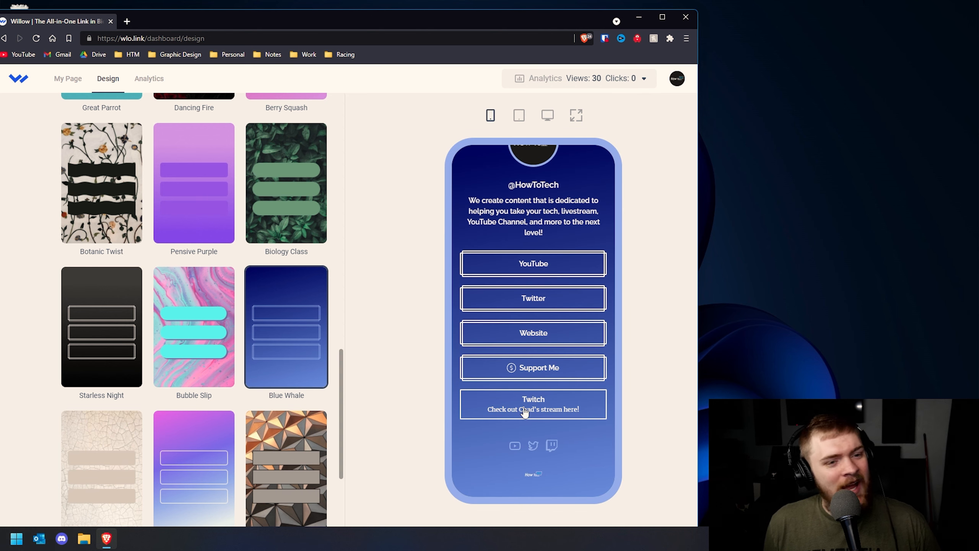
scroll(272, 458, "down", 5)
left_click(99, 409)
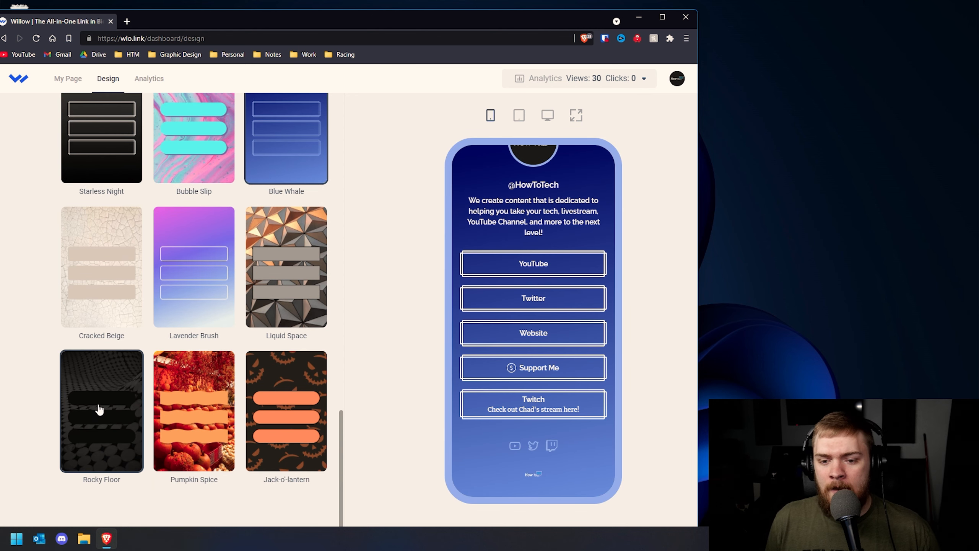
scroll(507, 341, "down", 1)
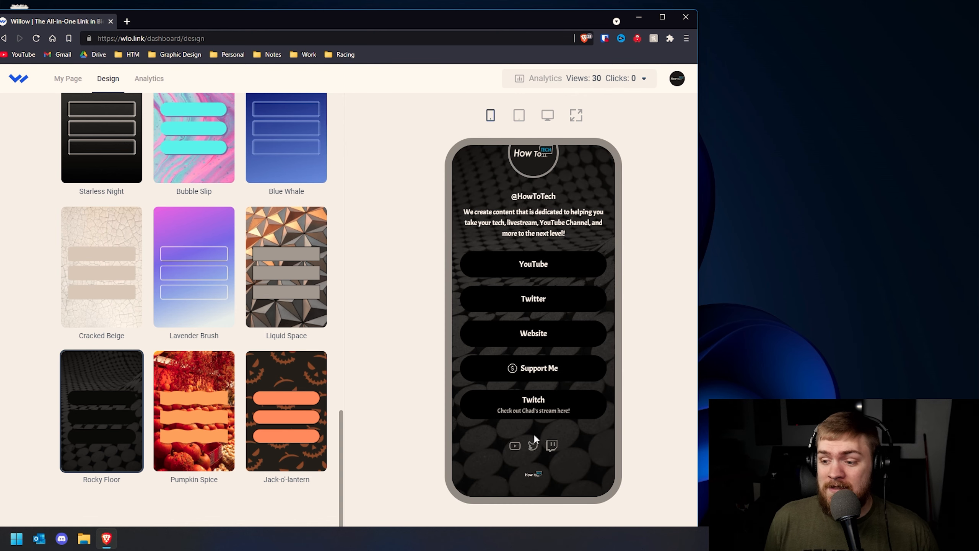
scroll(534, 429, "up", 1)
scroll(151, 301, "up", 15)
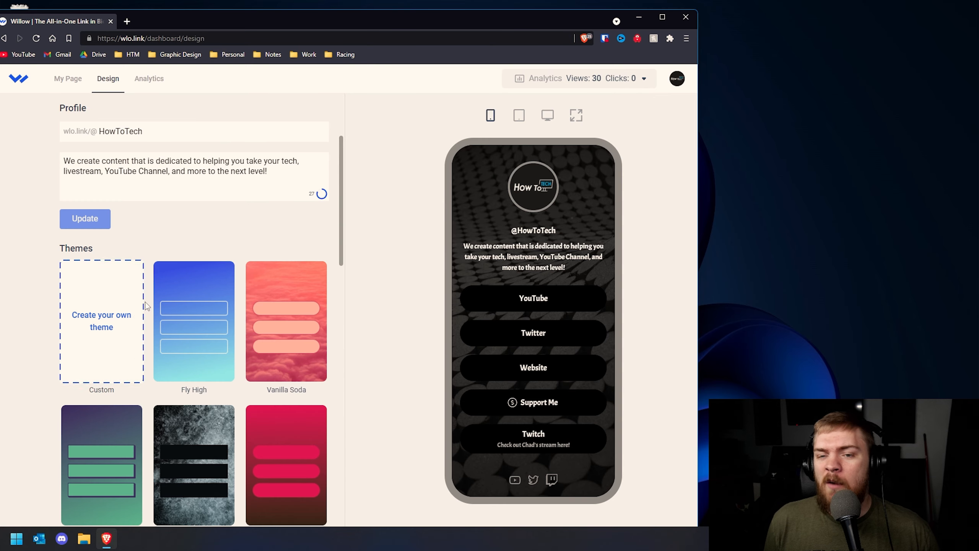
Start a custom theme and look through its background options
left_click(116, 320)
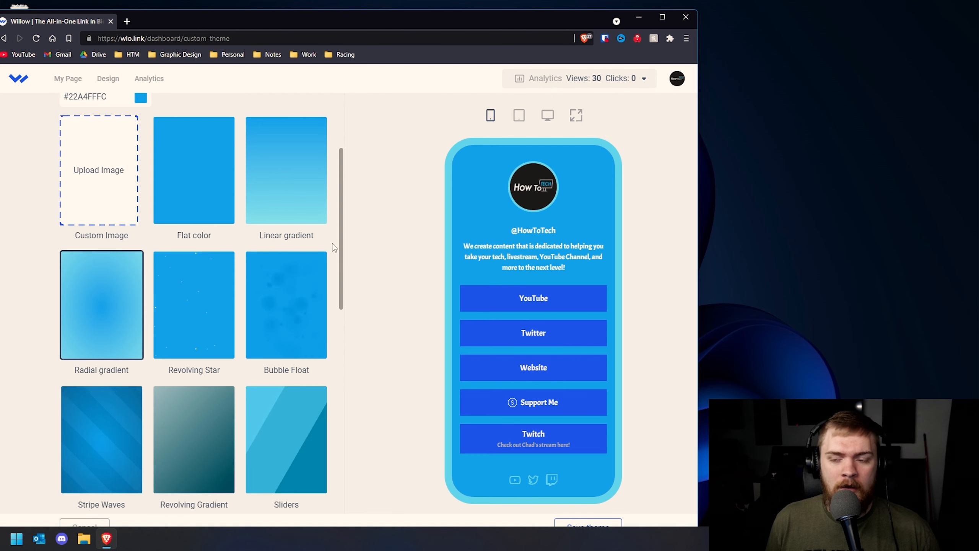
scroll(339, 240, "up", 4)
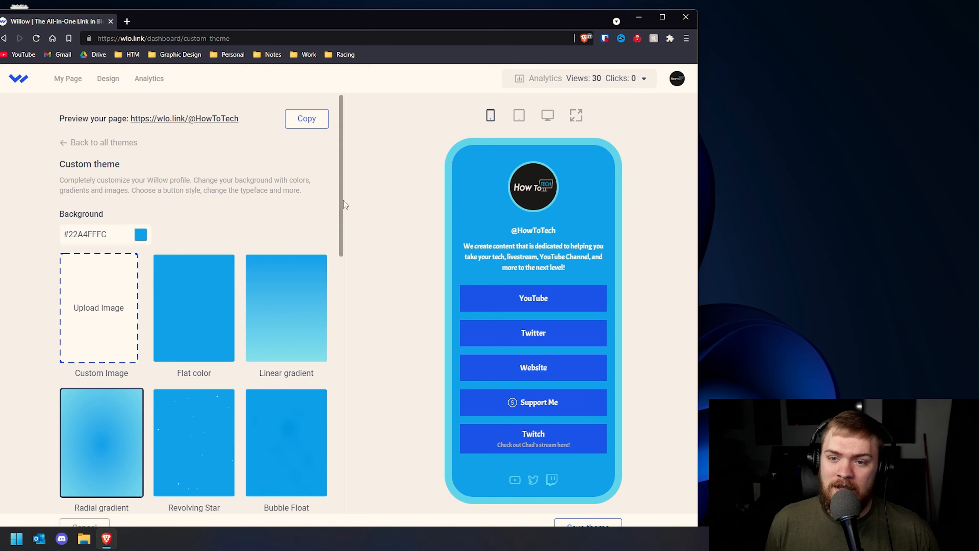
scroll(343, 213, "down", 10)
scroll(349, 359, "up", 5)
scroll(349, 281, "down", 10)
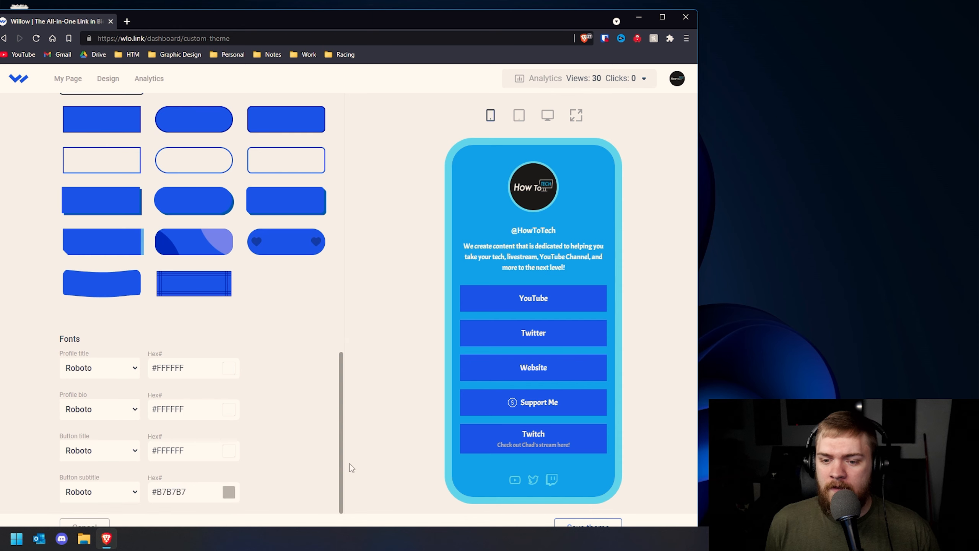
scroll(345, 487, "up", 5)
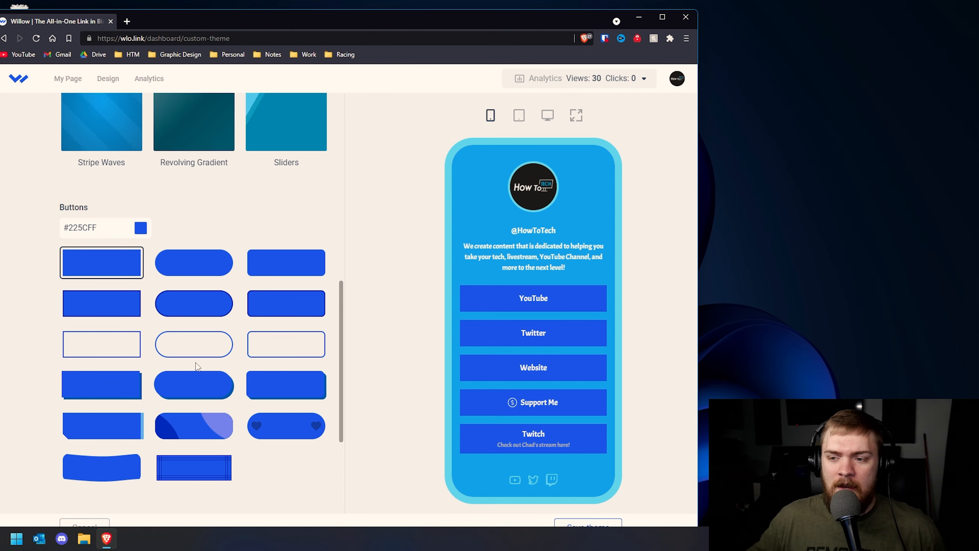
scroll(178, 265, "up", 6)
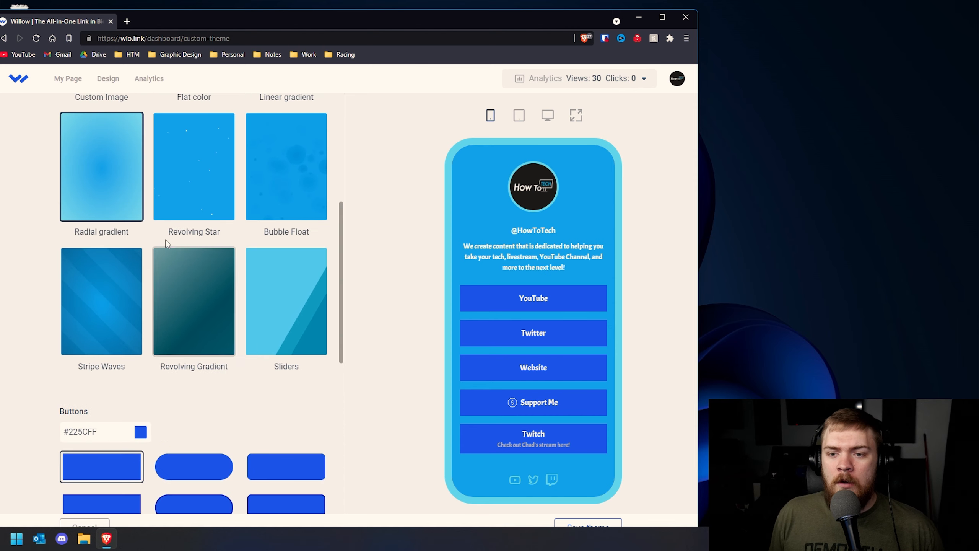
scroll(181, 370, "up", 3)
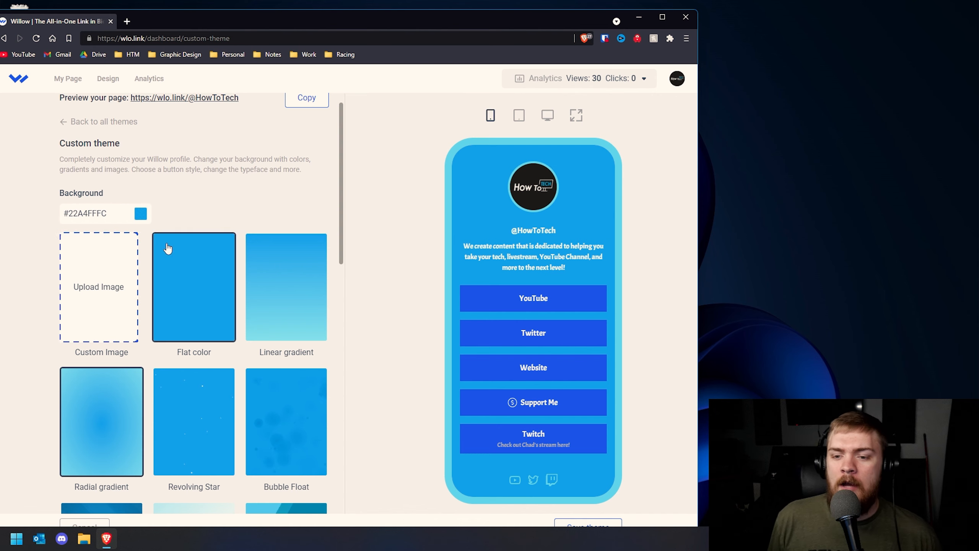
scroll(169, 270, "down", 2)
scroll(285, 359, "down", 2)
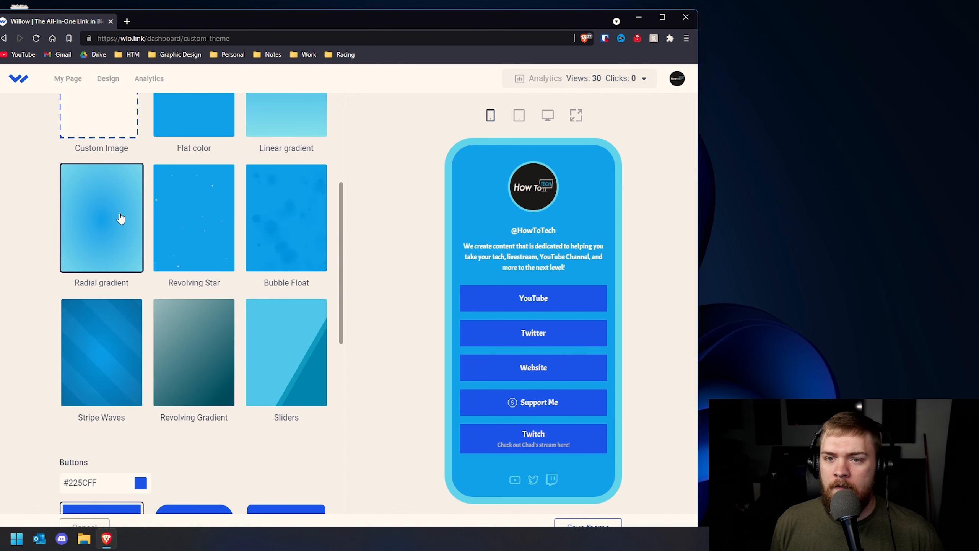
Try the Bubble Float, Sliders and Revolving Gradient backgrounds, then settle on Linear gradient
left_click(277, 204)
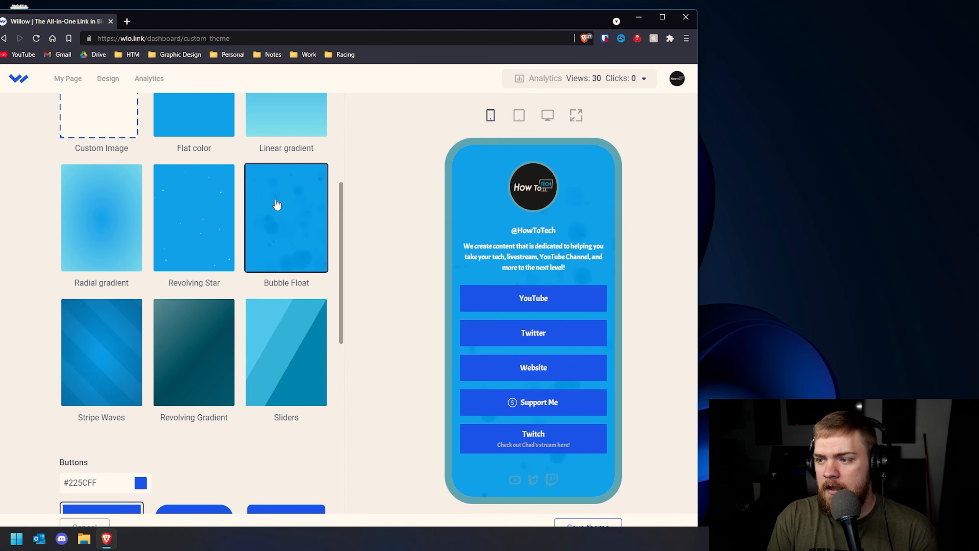
left_click(302, 339)
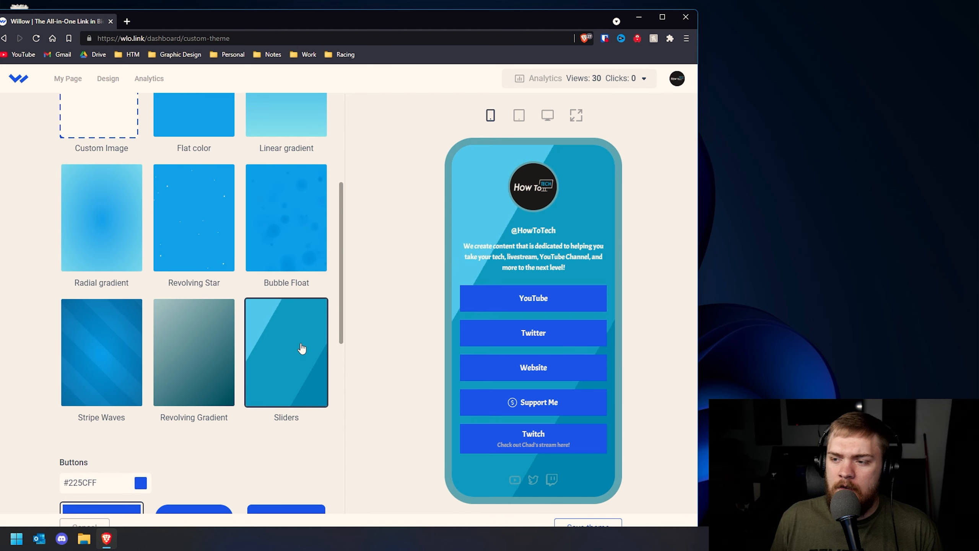
left_click(206, 327)
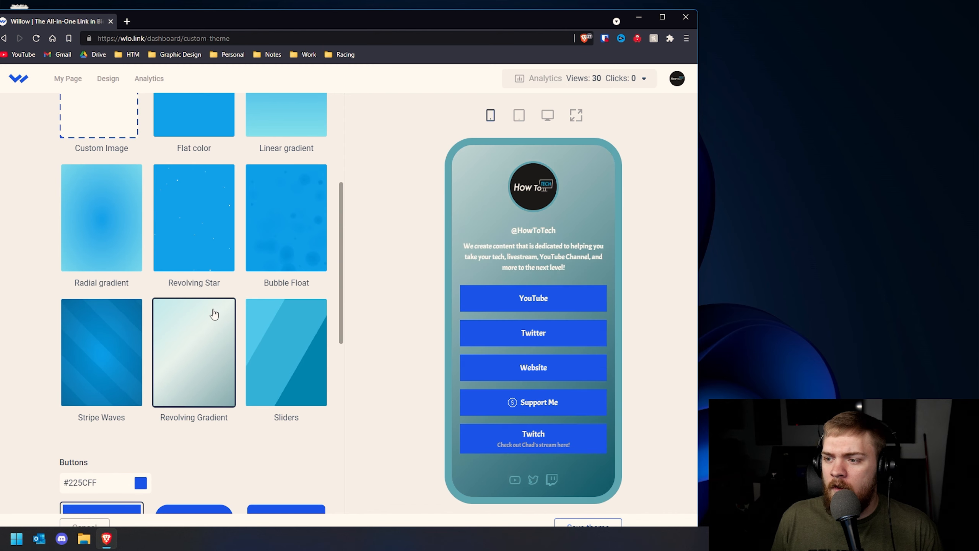
scroll(270, 266, "up", 3)
left_click(270, 270)
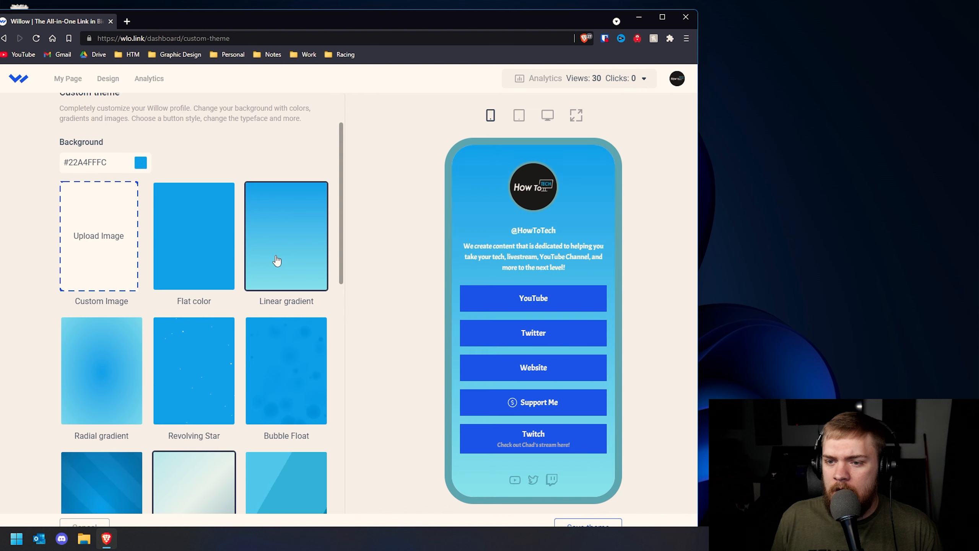
scroll(281, 254, "down", 4)
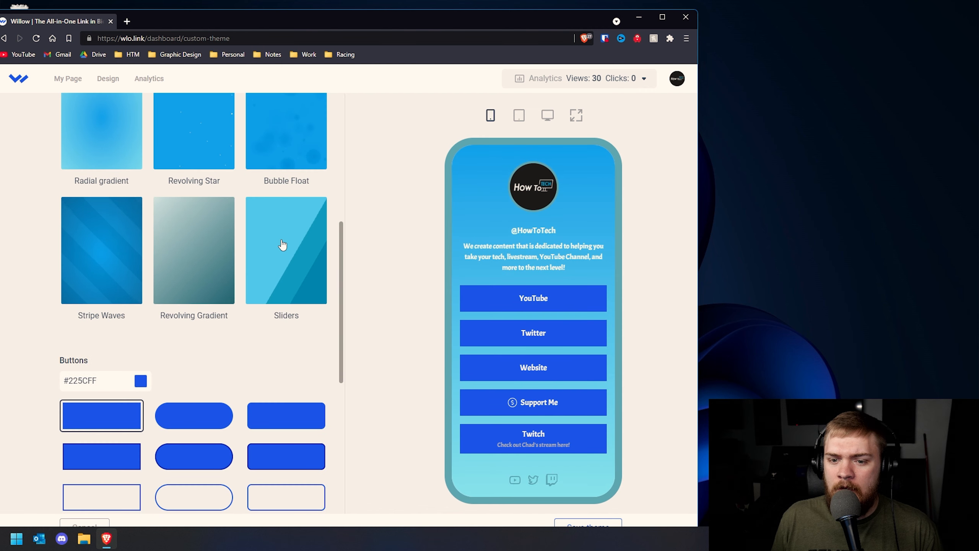
scroll(266, 239, "up", 5)
Set the custom background colour to fully opaque dark navy #00132F
left_click(140, 162)
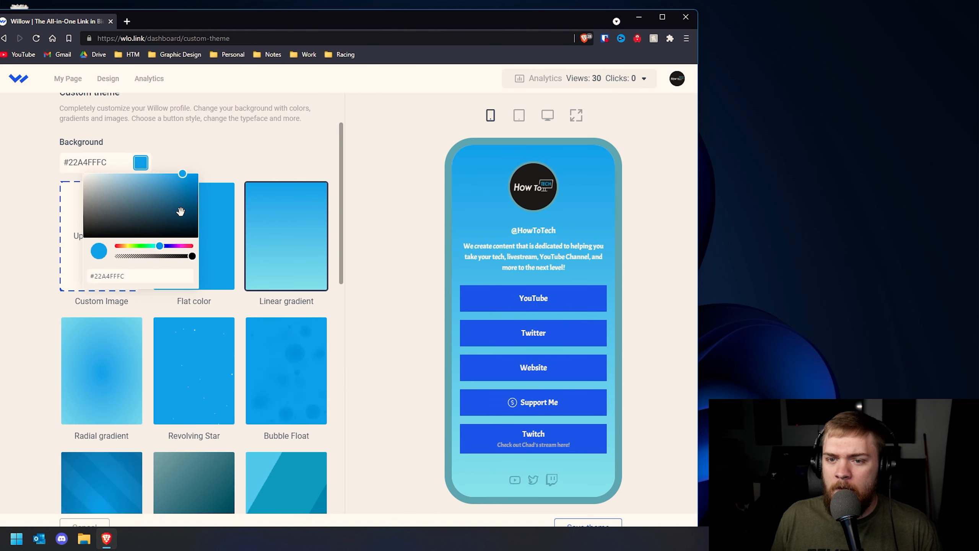
left_click_drag(182, 174, 175, 225)
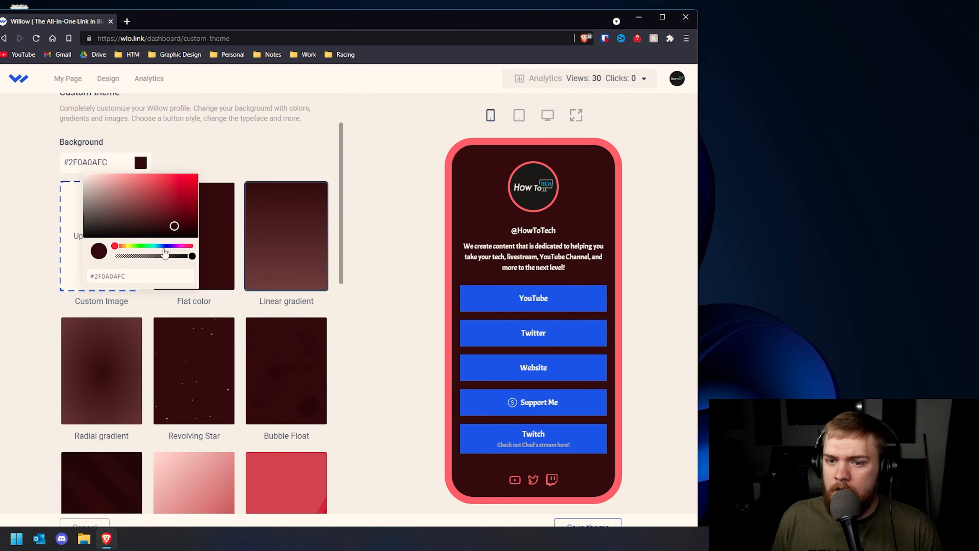
left_click(166, 246)
left_click_drag(166, 247, 165, 247)
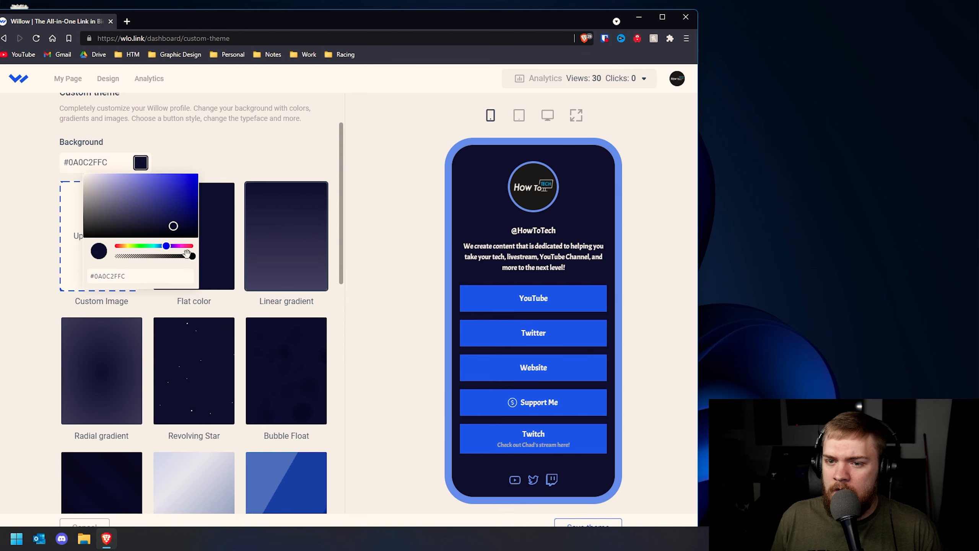
left_click_drag(189, 255, 160, 245)
left_click_drag(160, 246, 161, 244)
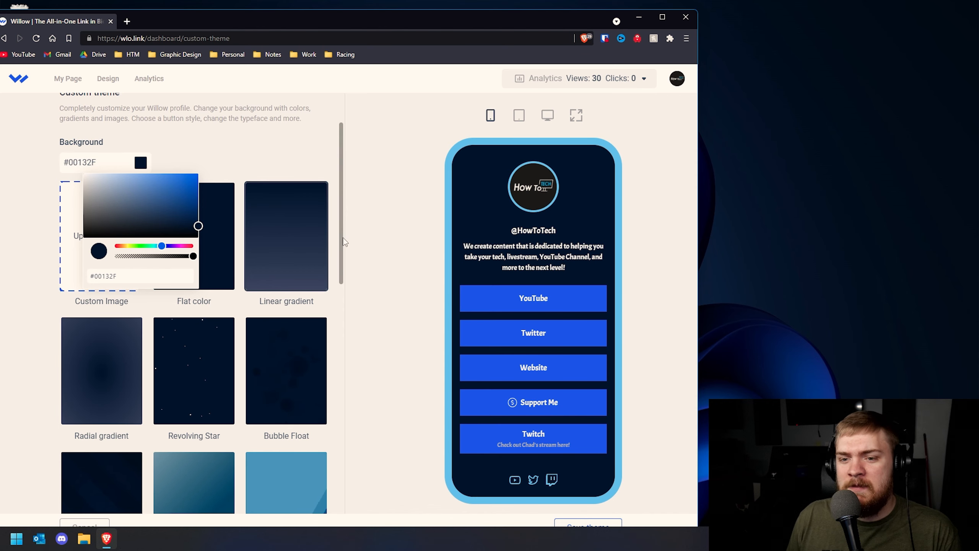
left_click(339, 227)
scroll(539, 282, "down", 1)
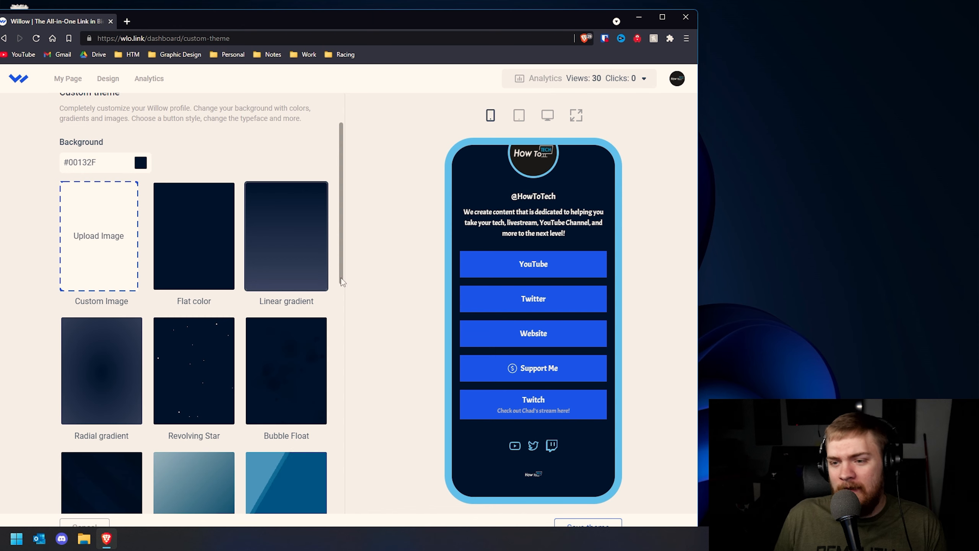
left_click_drag(342, 281, 338, 419)
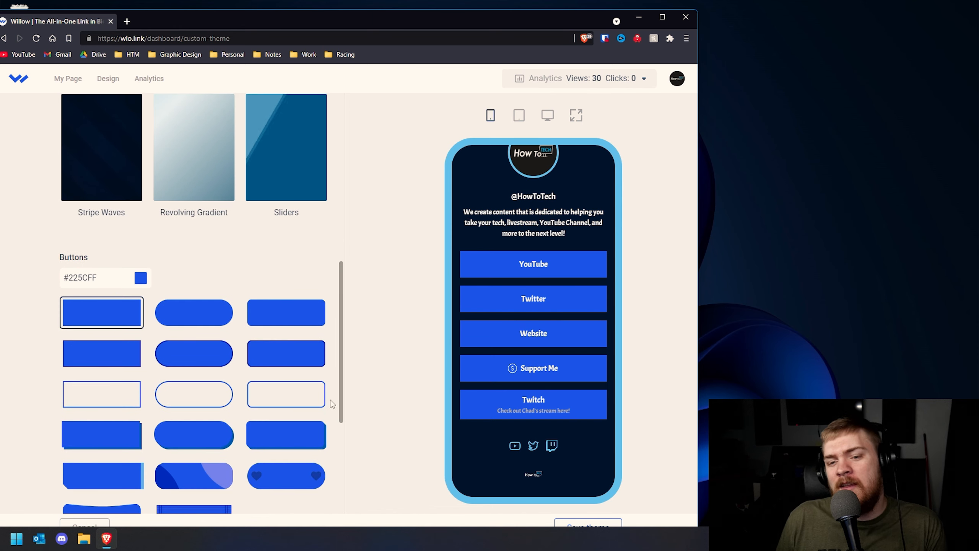
Try the wavy, striped, pill, slanted and other button styles, finishing on the rectangular shadowed block
scroll(313, 292, "down", 4)
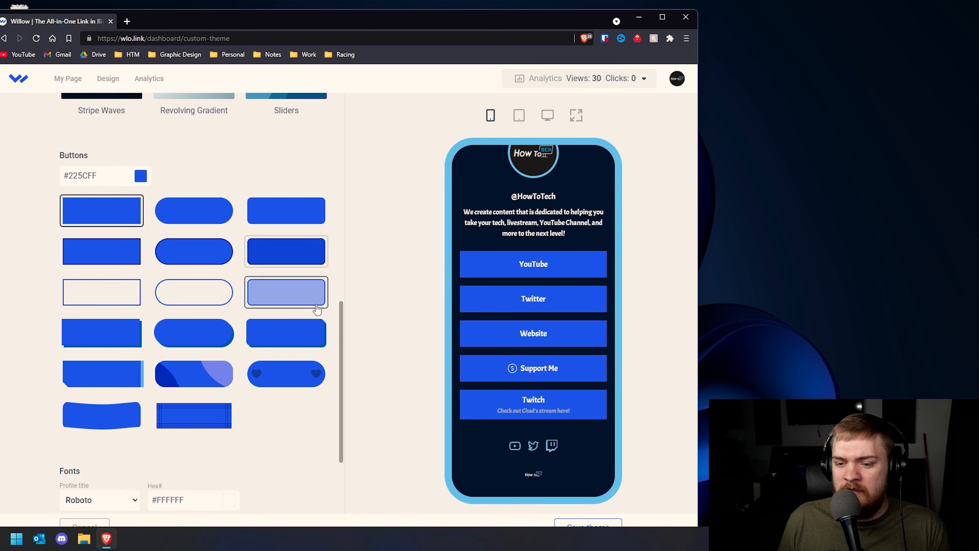
left_click(96, 376)
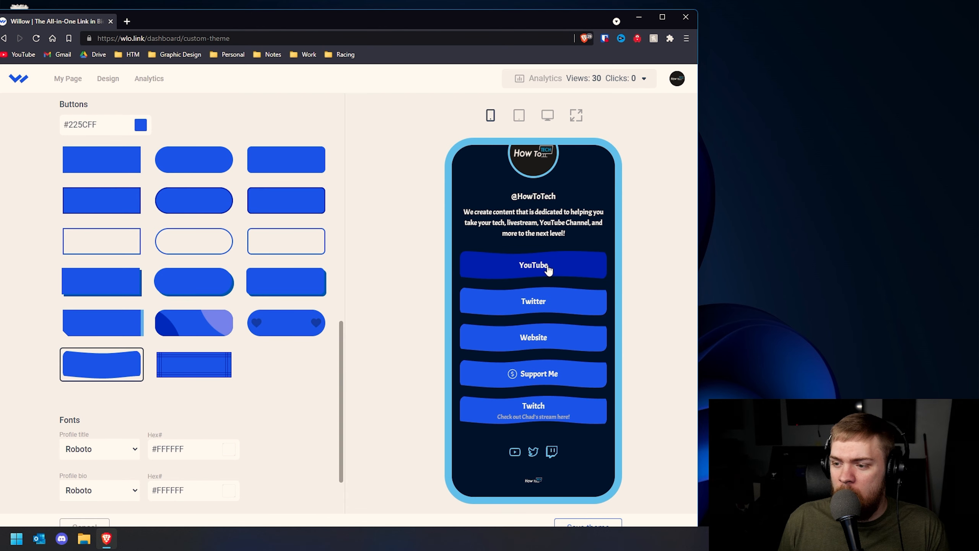
left_click(198, 370)
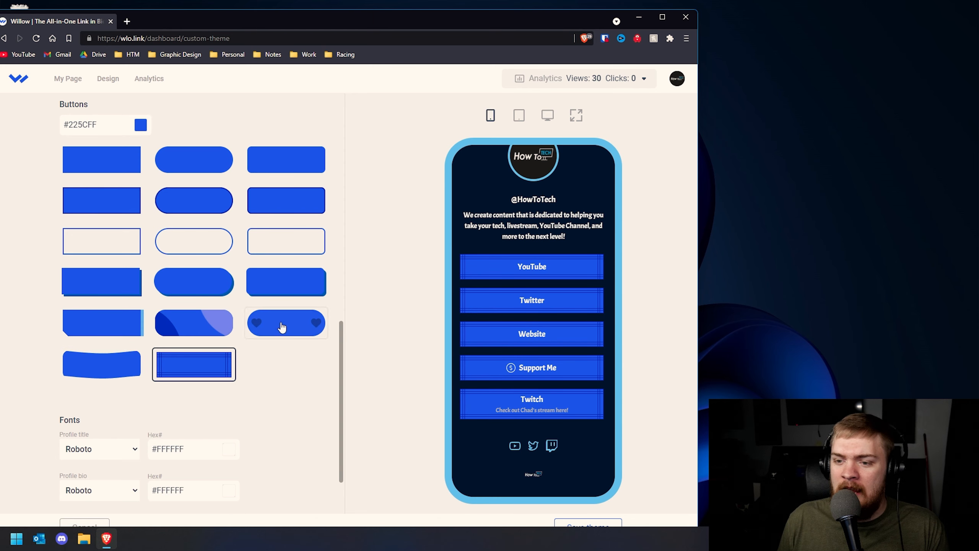
left_click(212, 323)
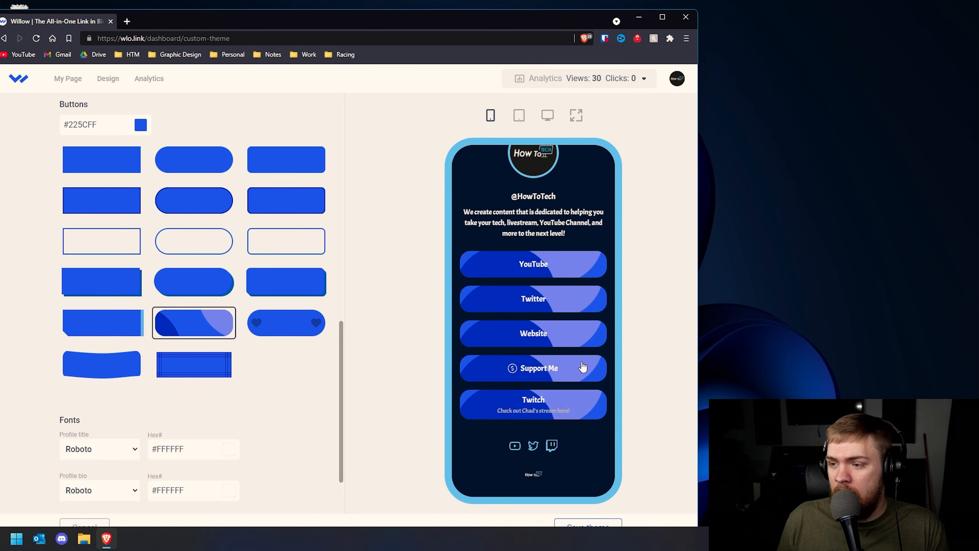
left_click(213, 293)
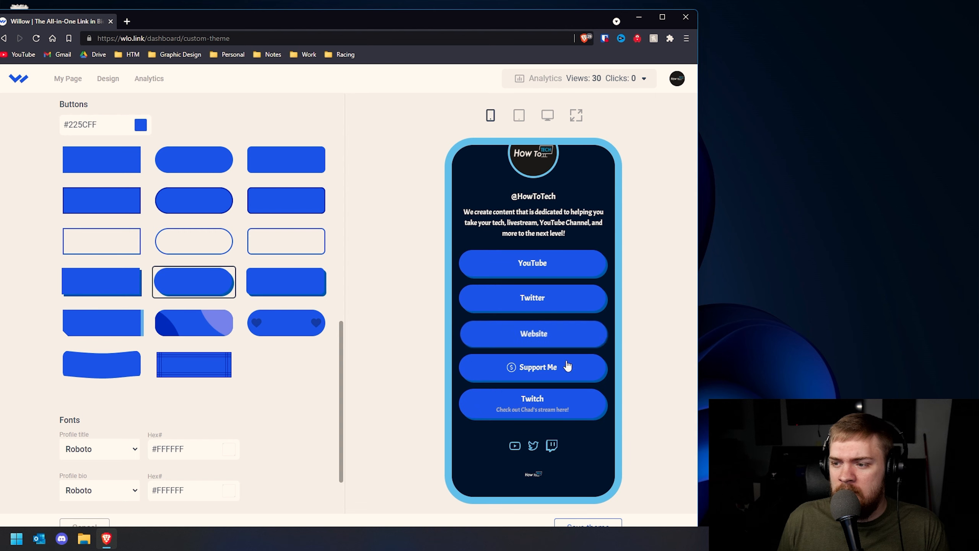
left_click(288, 290)
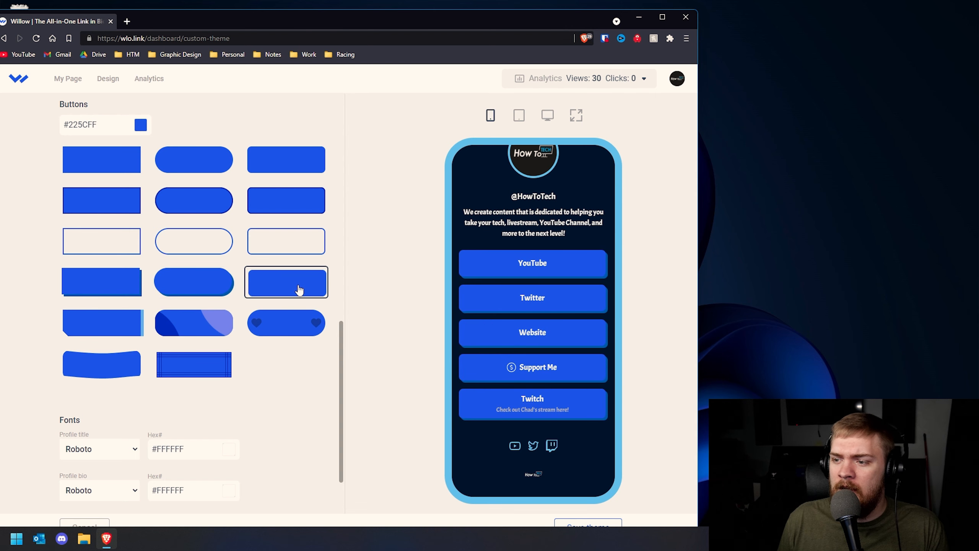
left_click(280, 210)
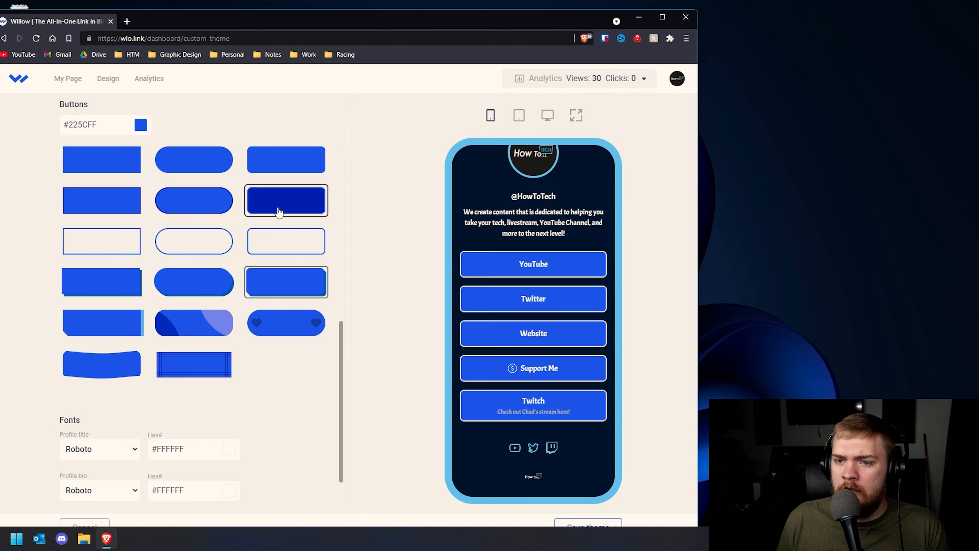
left_click(200, 156)
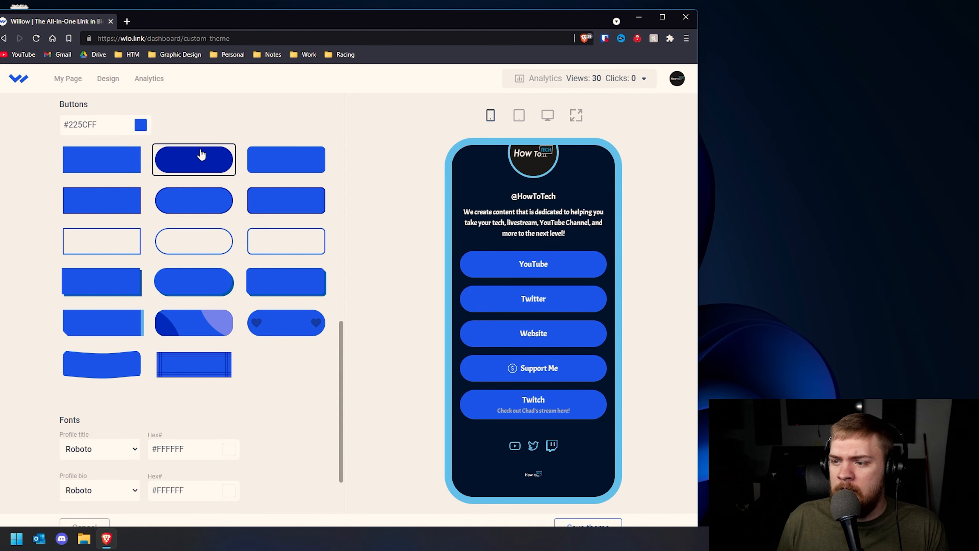
left_click(191, 195)
left_click(120, 284)
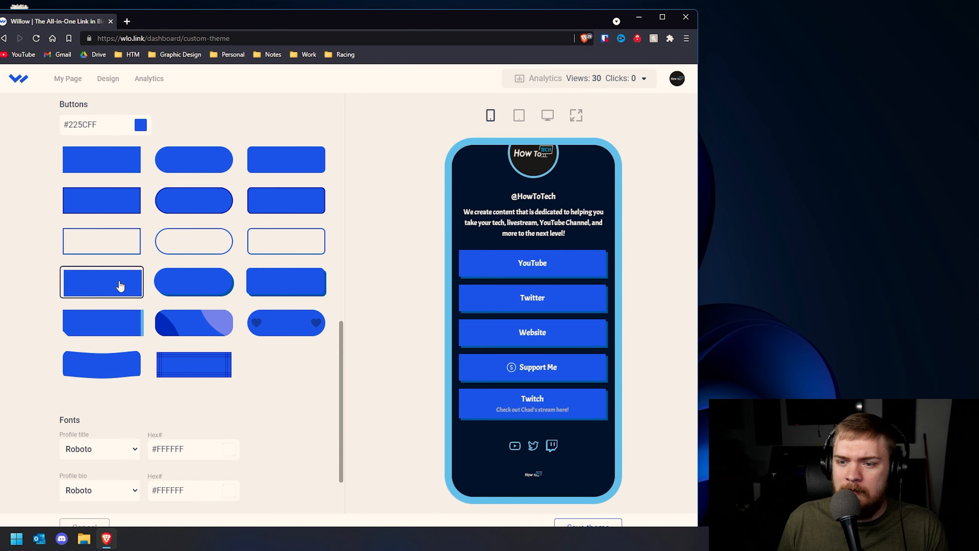
left_click(286, 281)
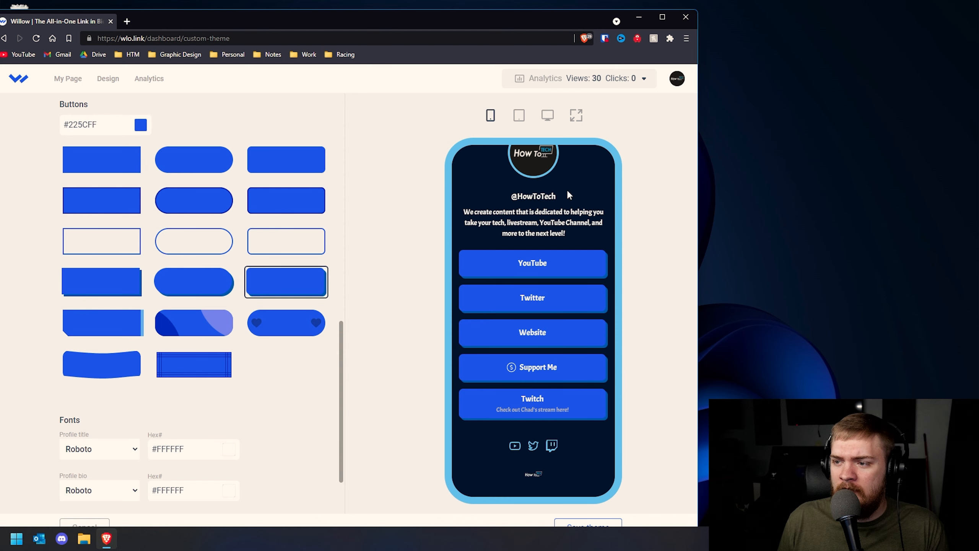
scroll(556, 246, "up", 2)
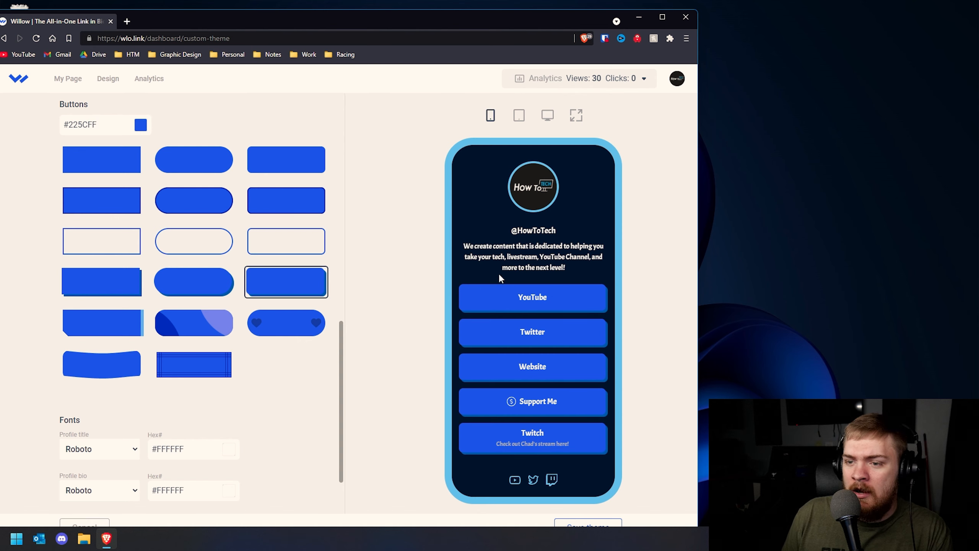
left_click(102, 322)
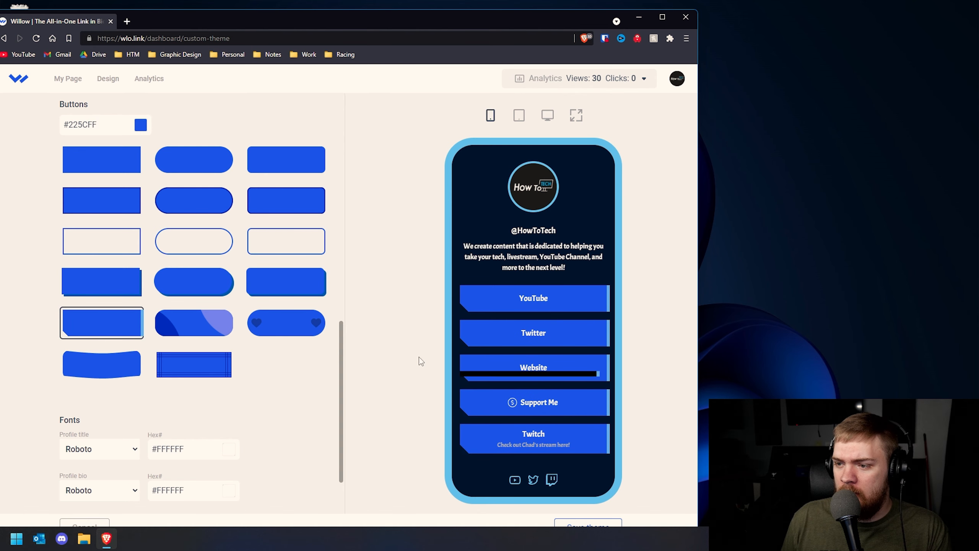
left_click(280, 296)
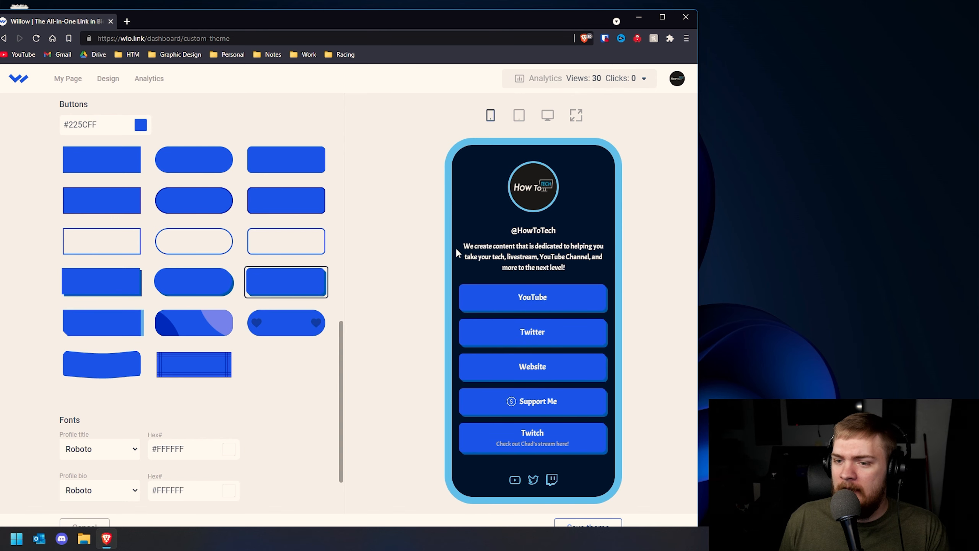
Change the button colour to the lighter blue #009BFF
left_click(140, 124)
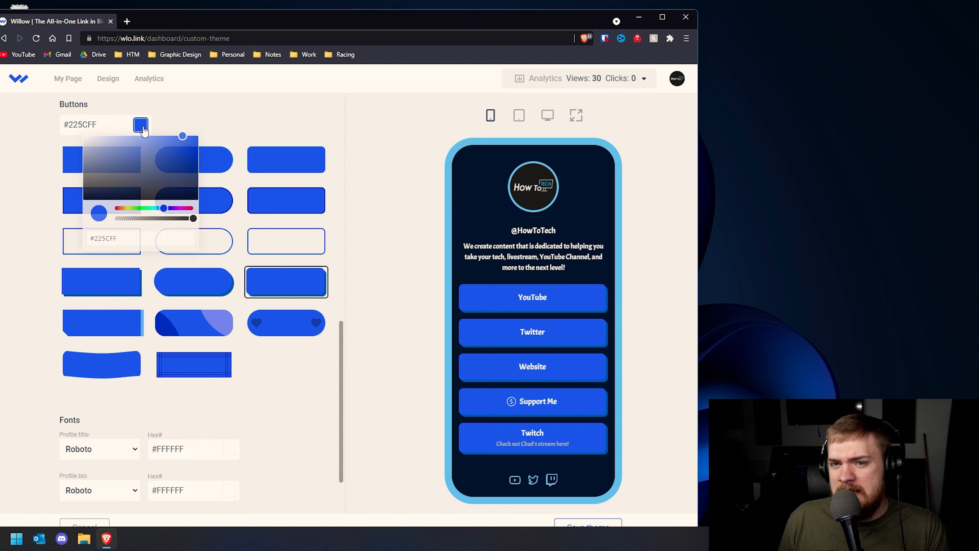
left_click_drag(164, 208, 209, 130)
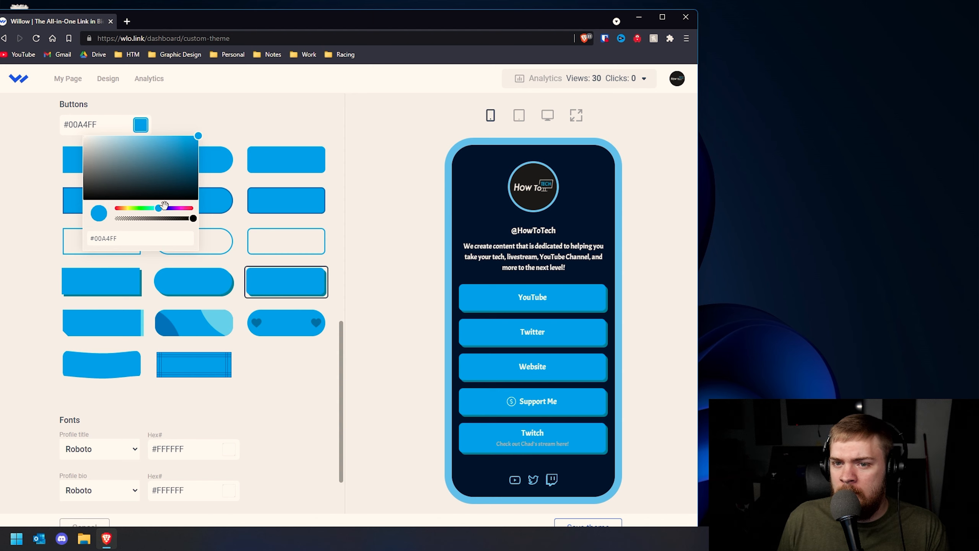
left_click_drag(165, 204, 159, 208)
left_click_drag(131, 237, 88, 237)
type("#00AFFF")
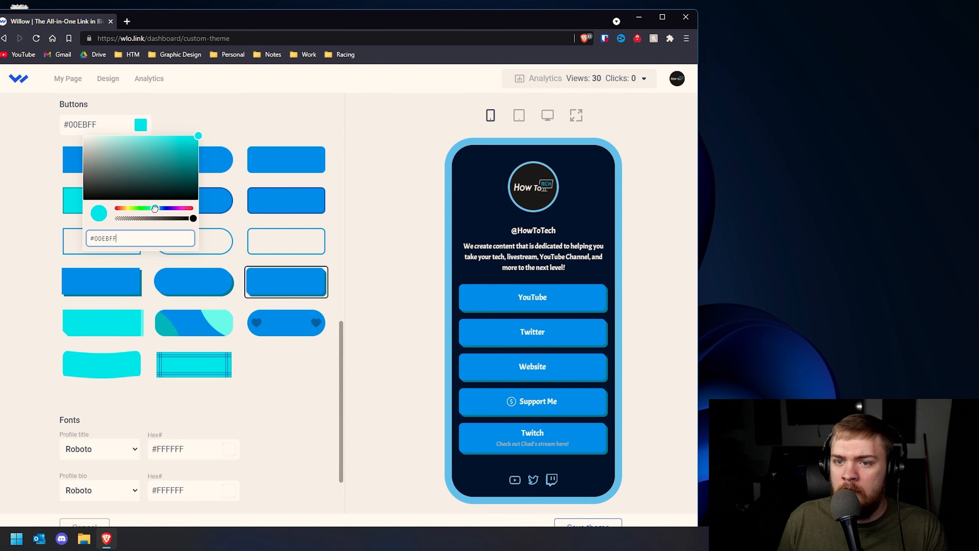
left_click_drag(158, 208, 159, 208)
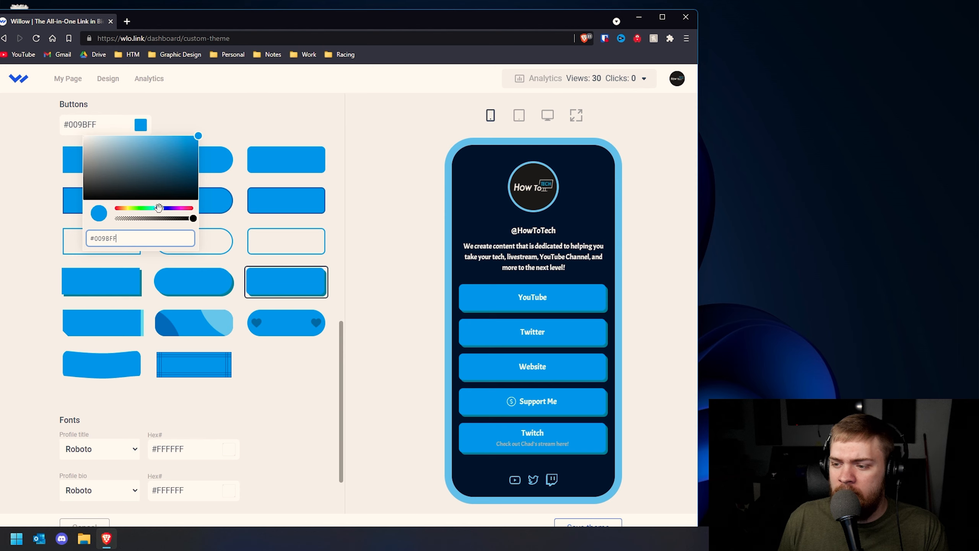
left_click(363, 223)
left_click_drag(345, 349, 337, 389)
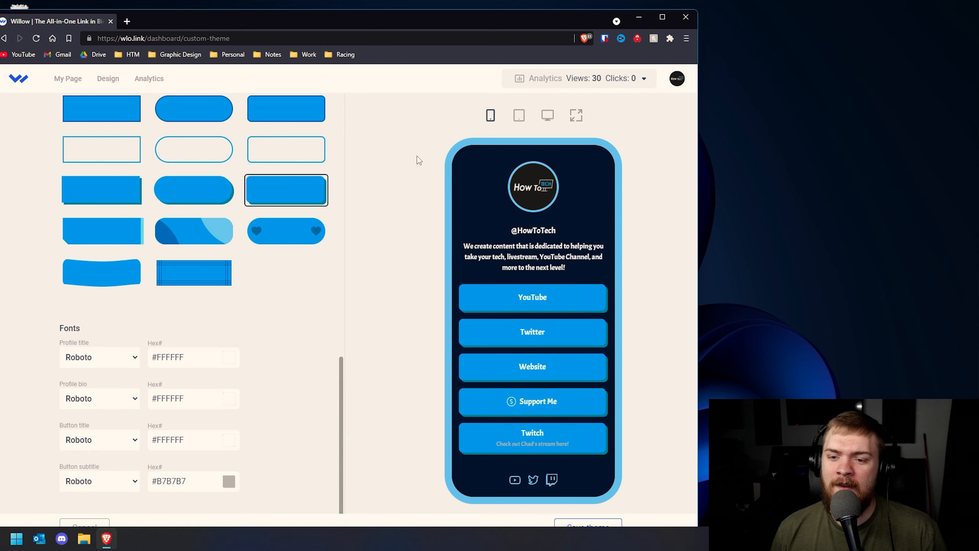
Choose Rubik for the profile title font and PT Sans for the profile bio font
left_click(126, 356)
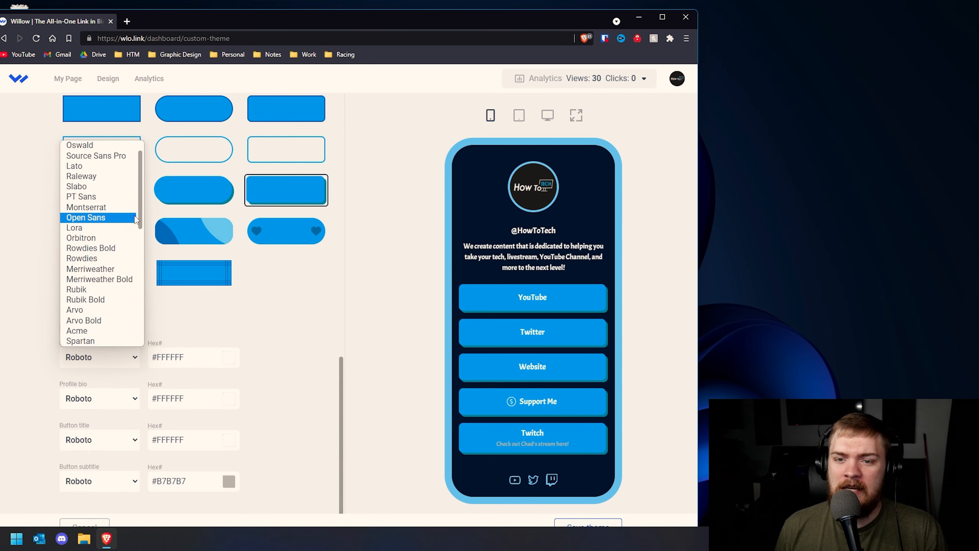
left_click_drag(141, 208, 145, 182)
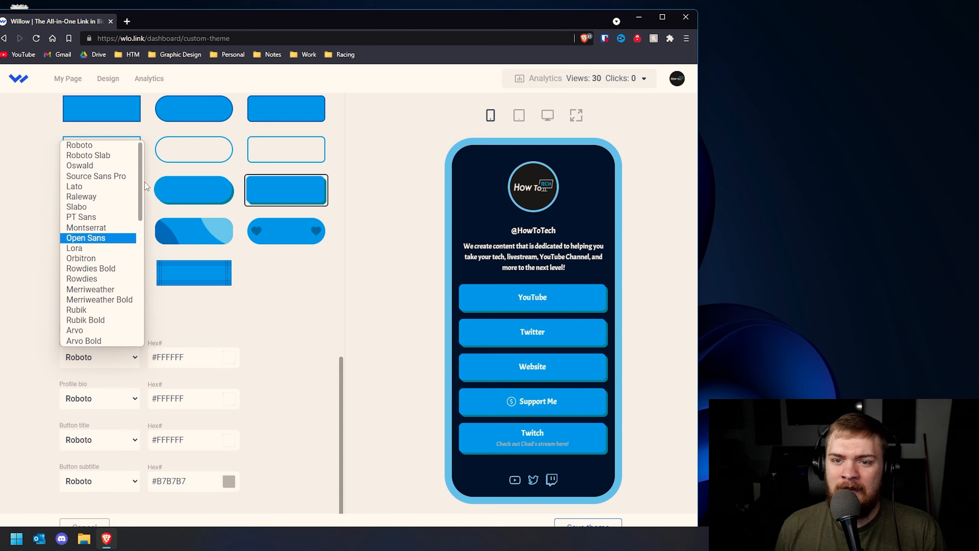
left_click(272, 320)
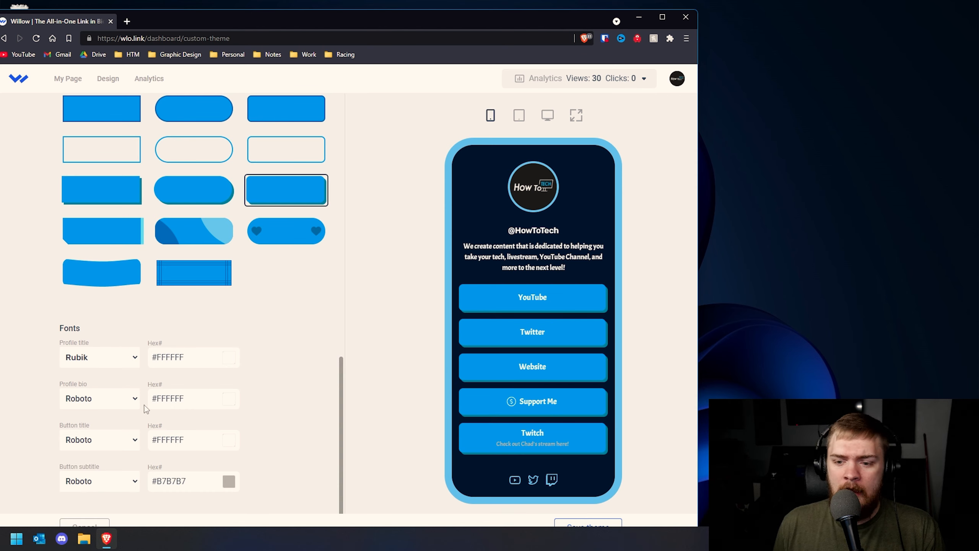
left_click(96, 403)
scroll(117, 274, "down", 1)
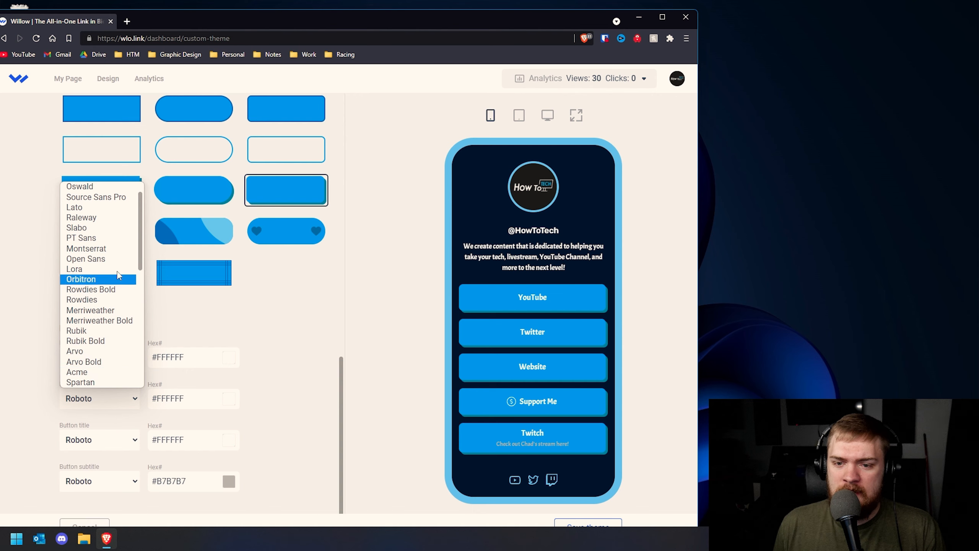
left_click(106, 234)
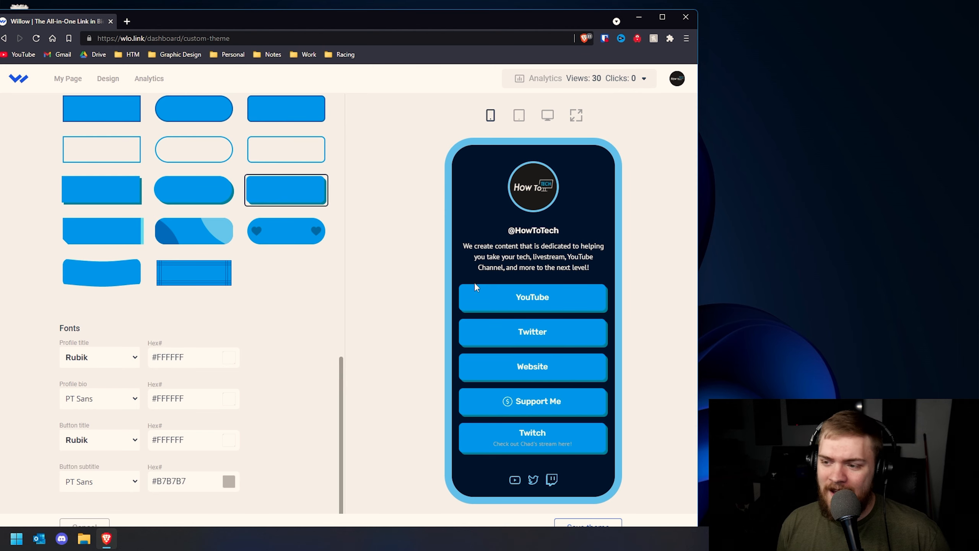
left_click(229, 357)
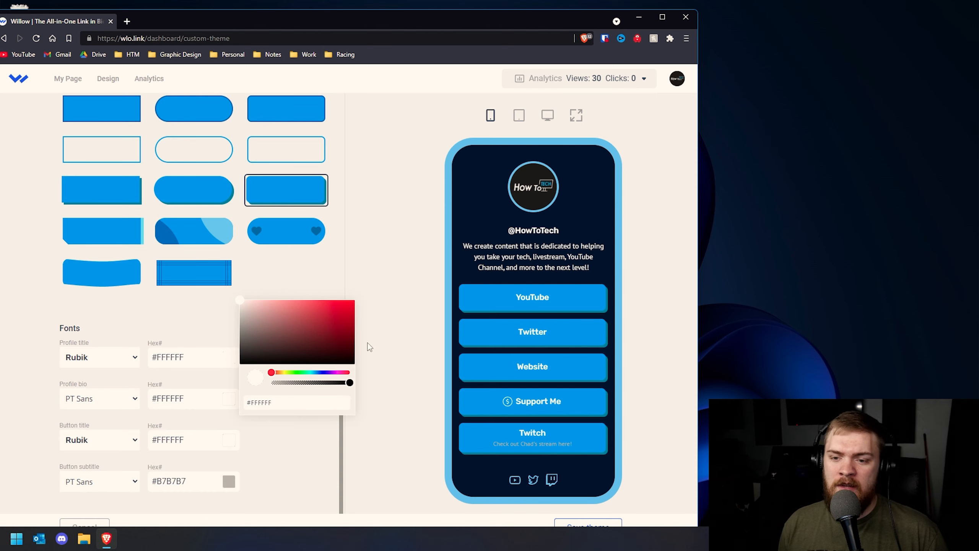
Shift the button subtitle text colour from grey toward bright cyan
left_click(520, 230)
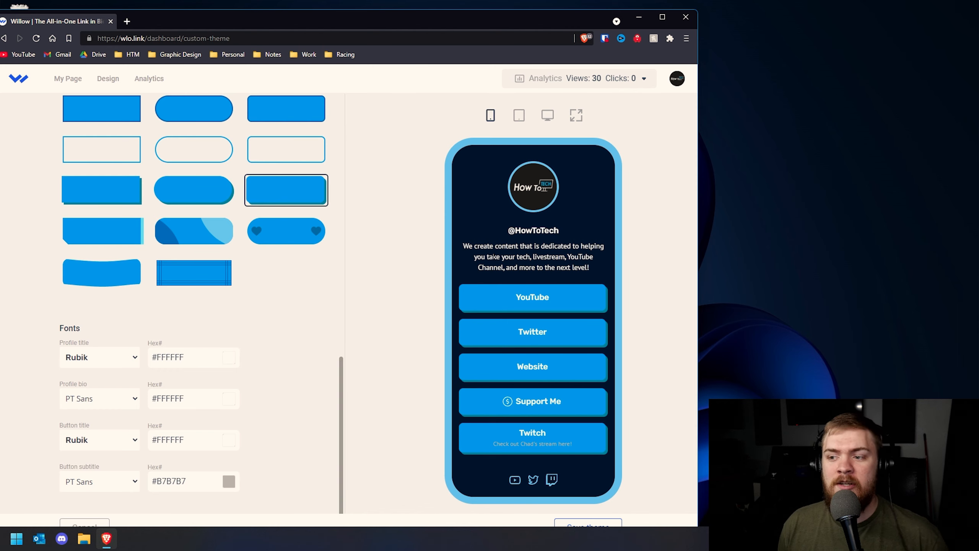
left_click_drag(488, 246, 599, 268)
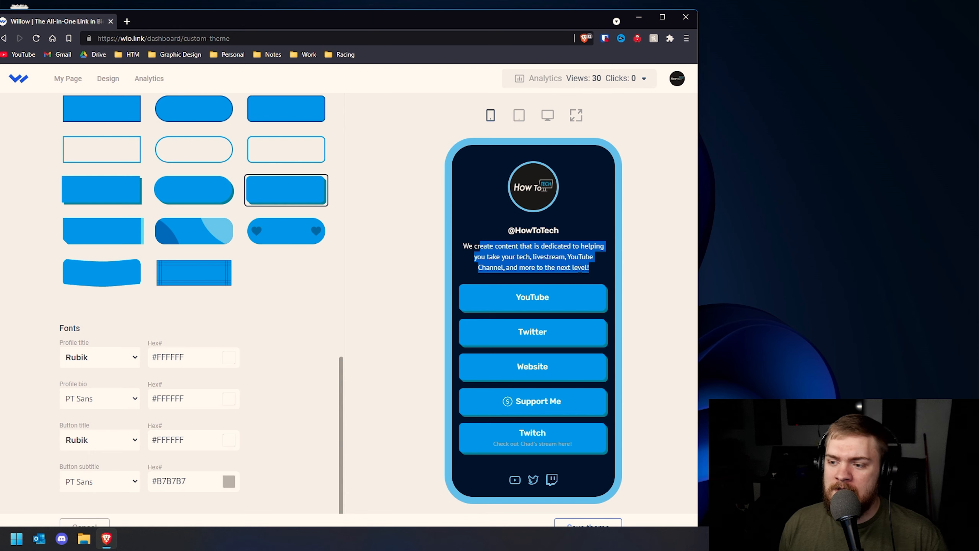
scroll(343, 320, "up", 6)
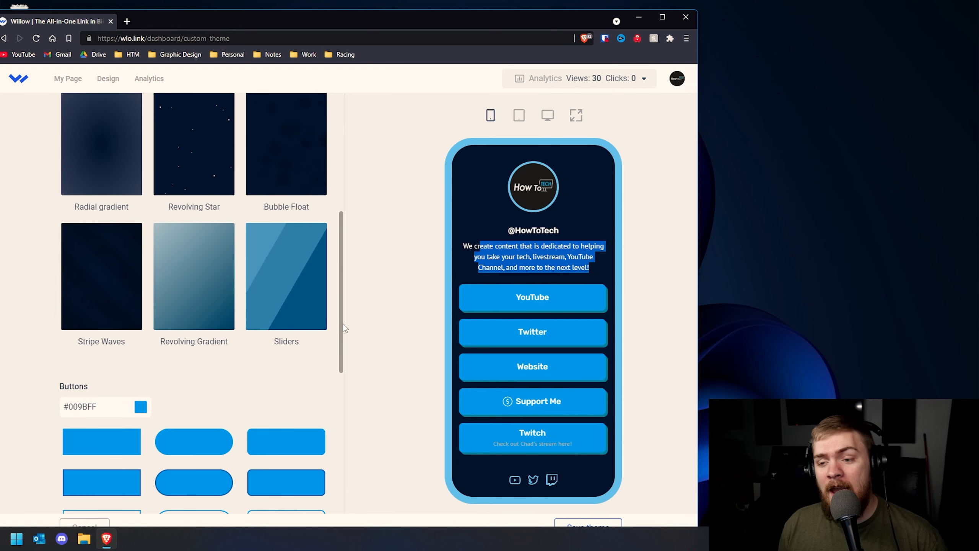
scroll(345, 327, "down", 8)
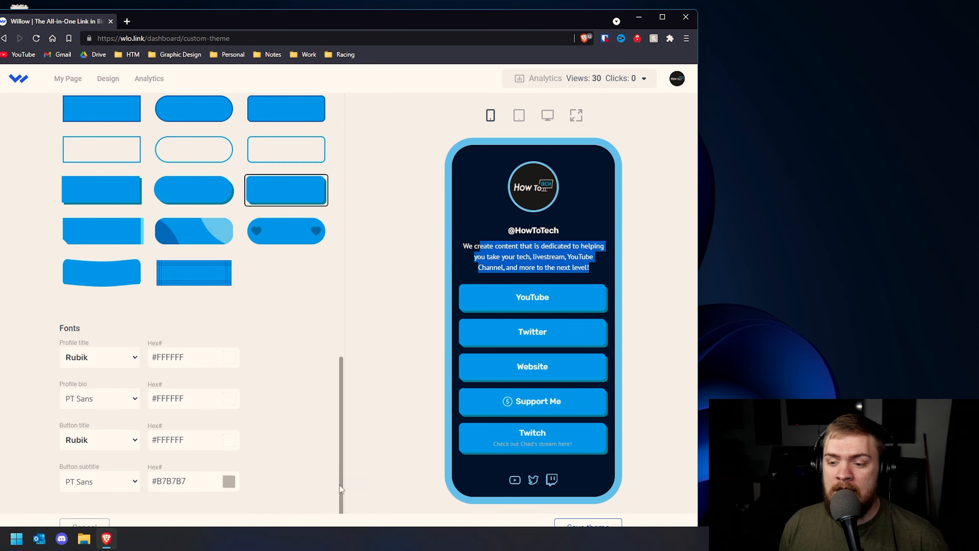
left_click(229, 480)
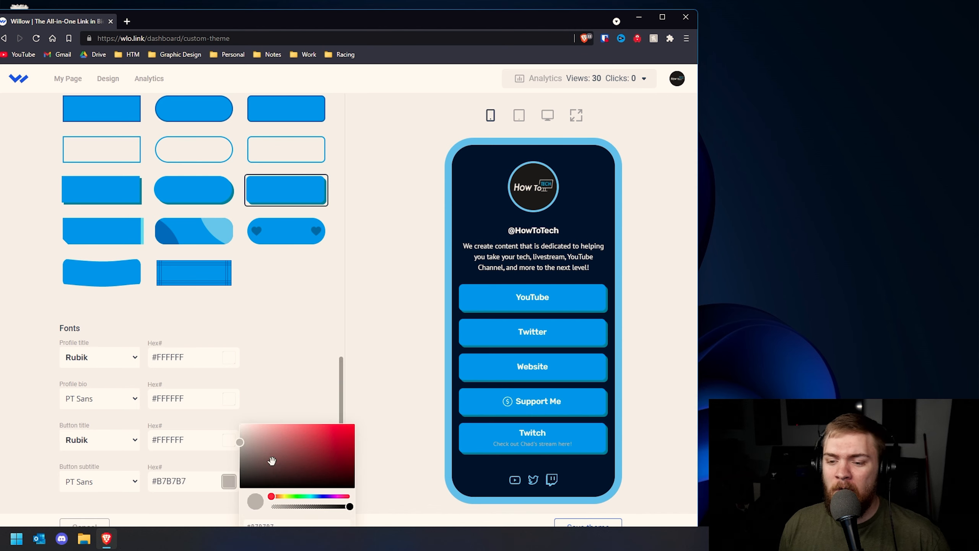
left_click_drag(243, 444, 235, 409)
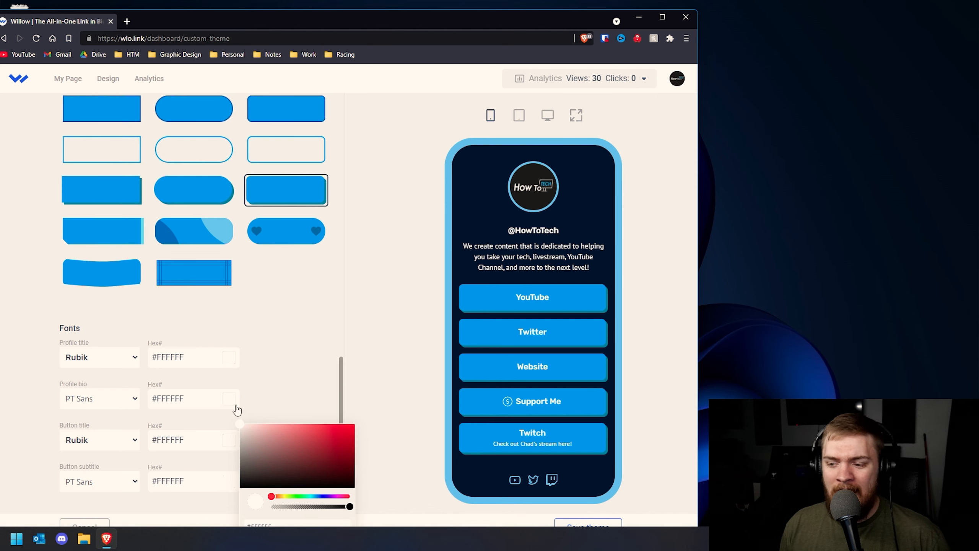
left_click_drag(300, 496, 394, 419)
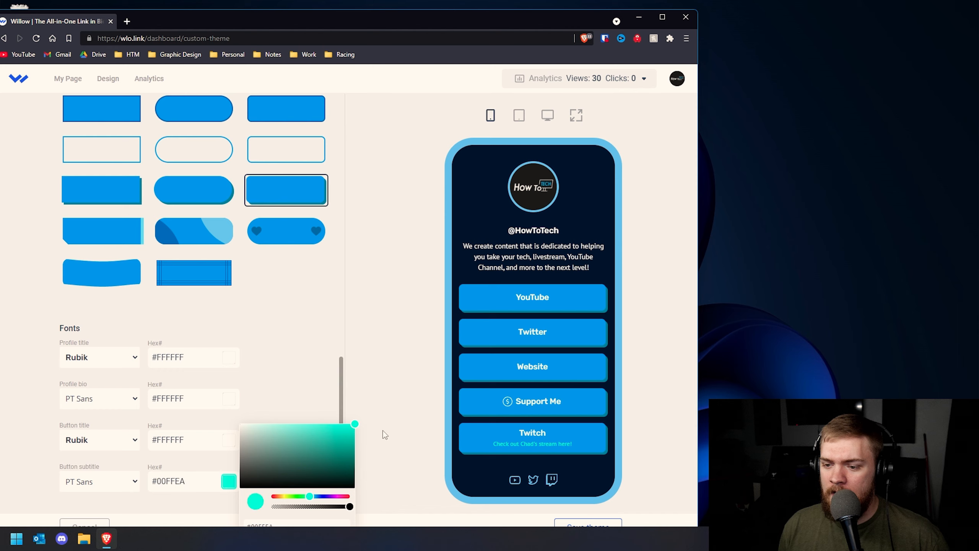
left_click(313, 496)
mouse_move(313, 496)
left_mouse_down()
mouse_move(278, 496)
mouse_move(310, 495)
left_mouse_up()
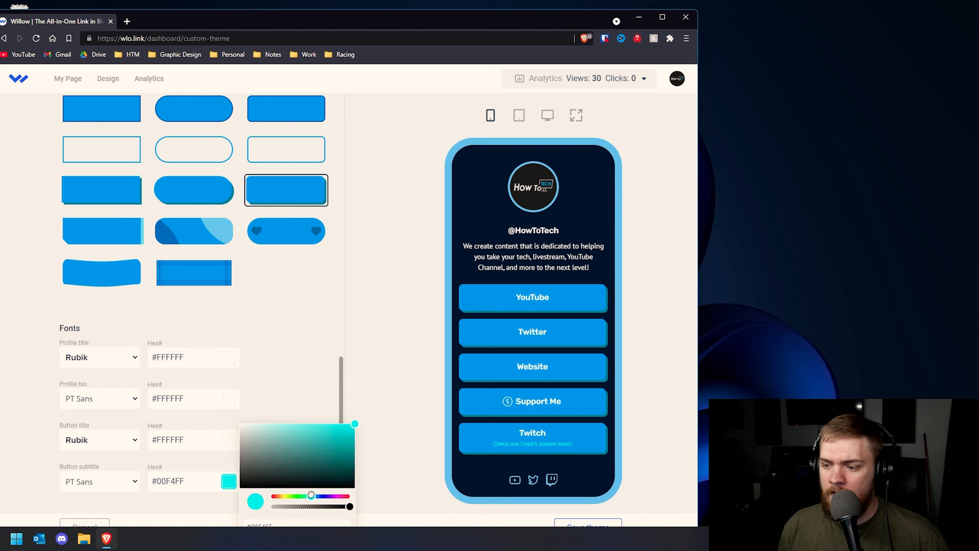
left_click(381, 448)
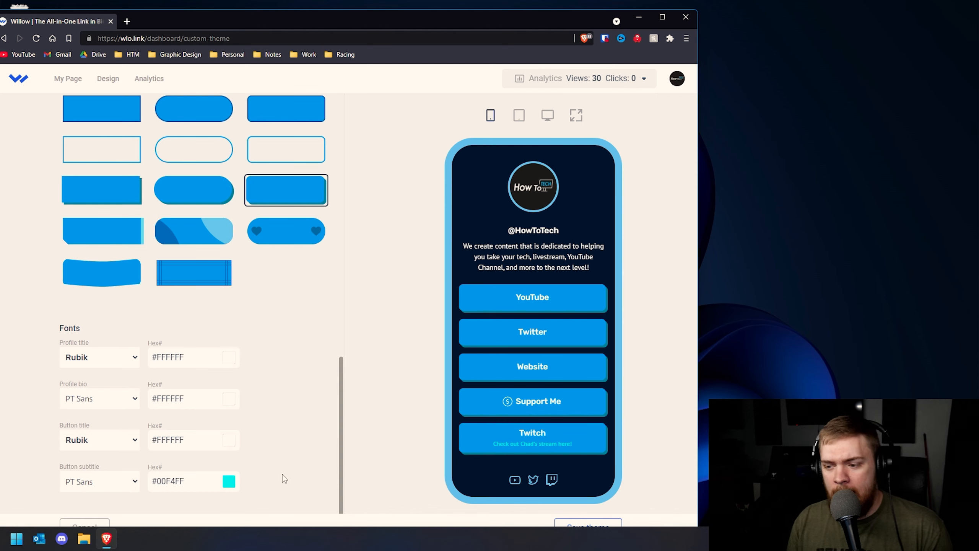
Fine-tune the button subtitle colour to exactly #00FEFF
left_click(229, 480)
mouse_move(311, 497)
left_mouse_down()
mouse_move(338, 496)
mouse_move(301, 497)
mouse_move(320, 505)
mouse_move(312, 506)
left_mouse_up()
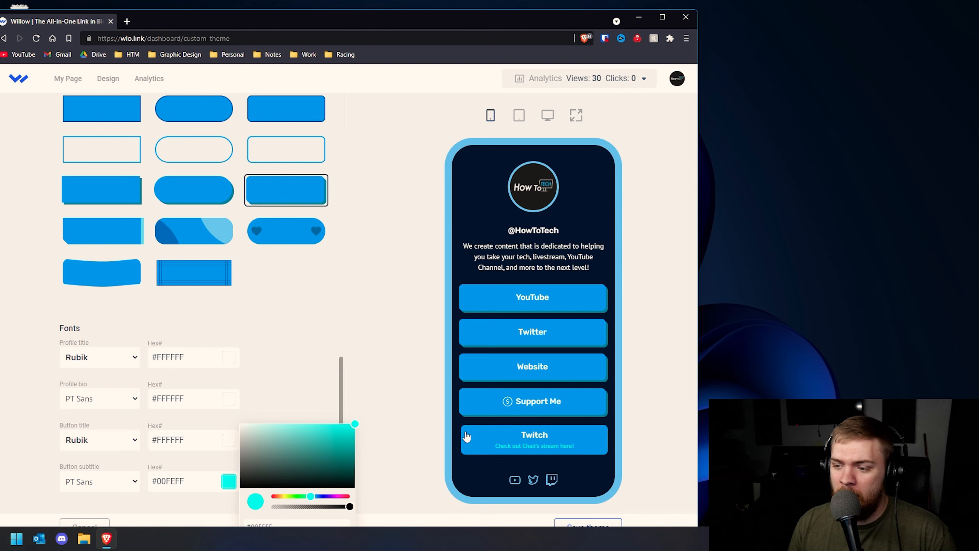
left_click(410, 355)
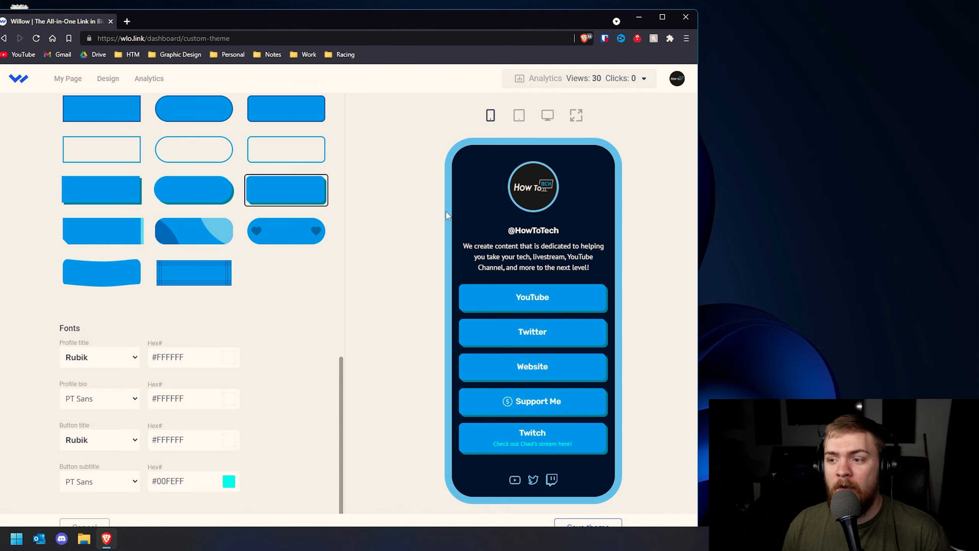
scroll(455, 246, "down", 1)
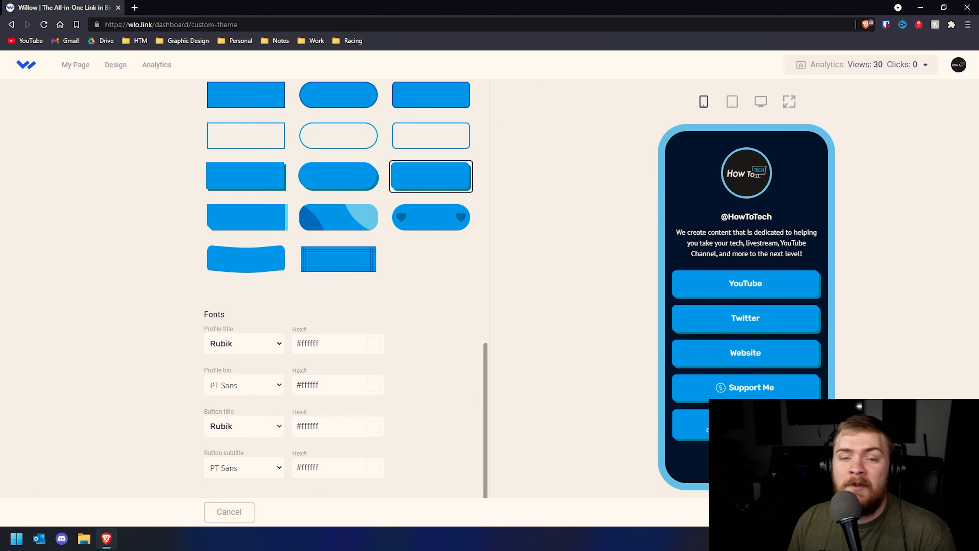
left_click(748, 512)
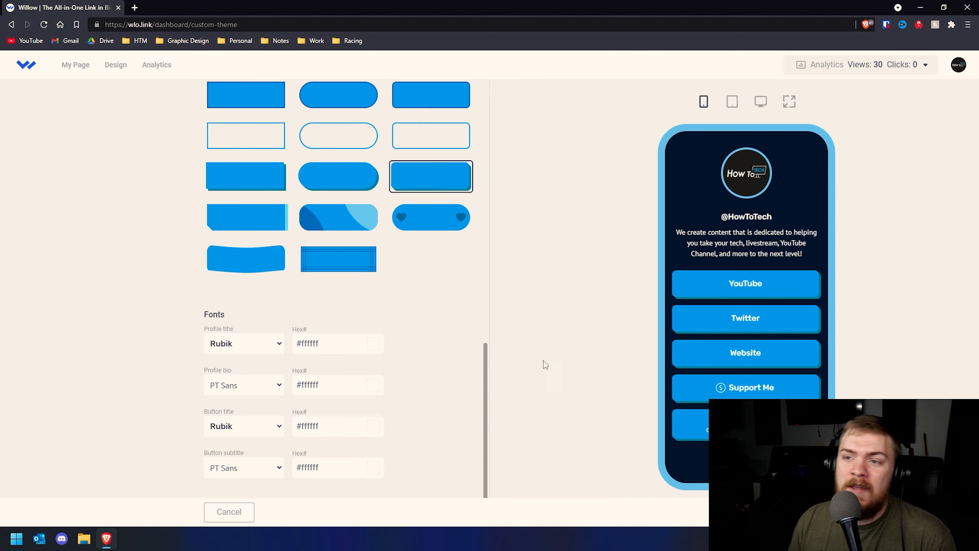
scroll(478, 333, "up", 15)
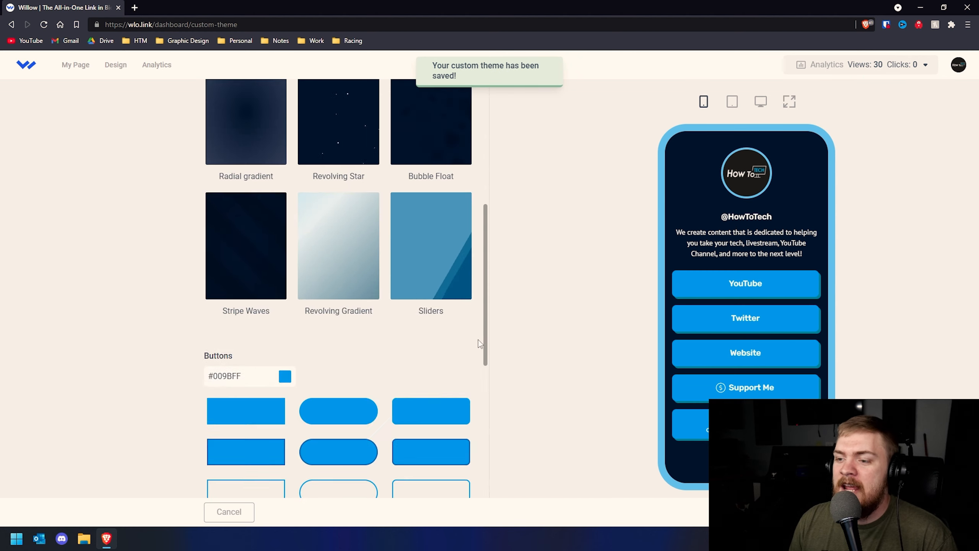
left_click(212, 133)
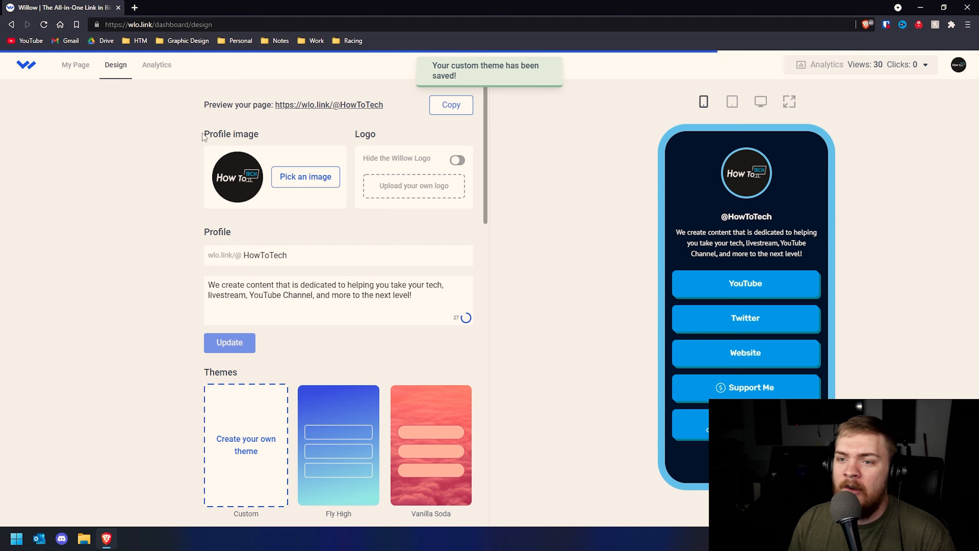
left_click(295, 112)
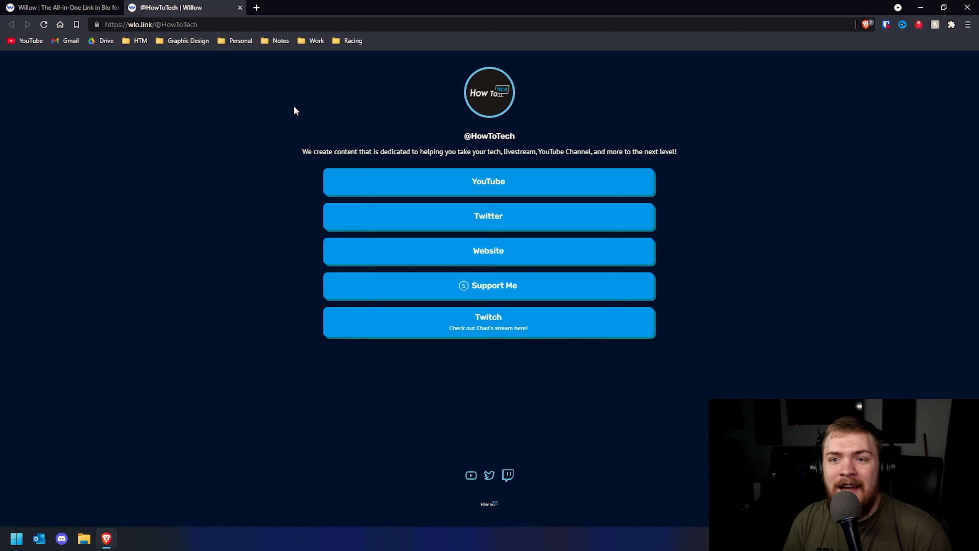
left_click(193, 28)
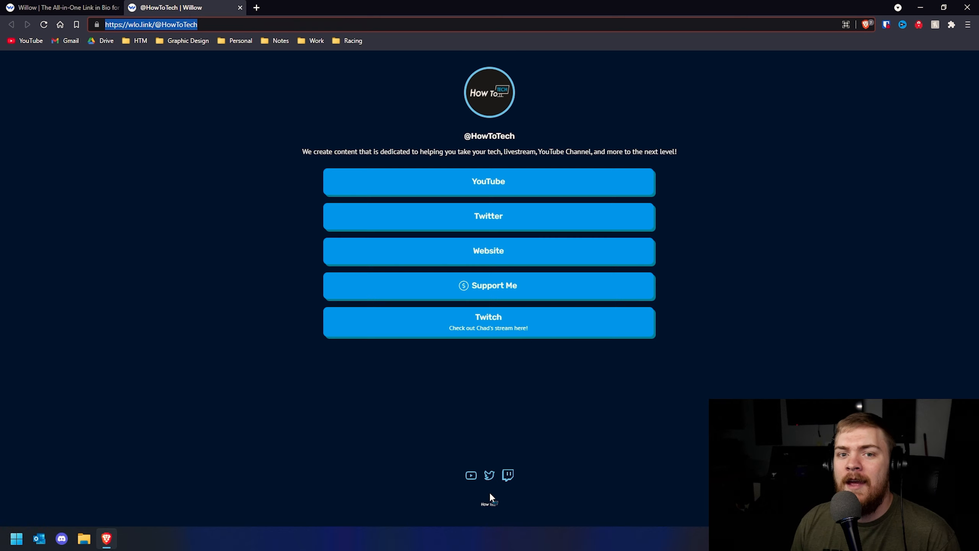
left_click(488, 183)
left_click(208, 5)
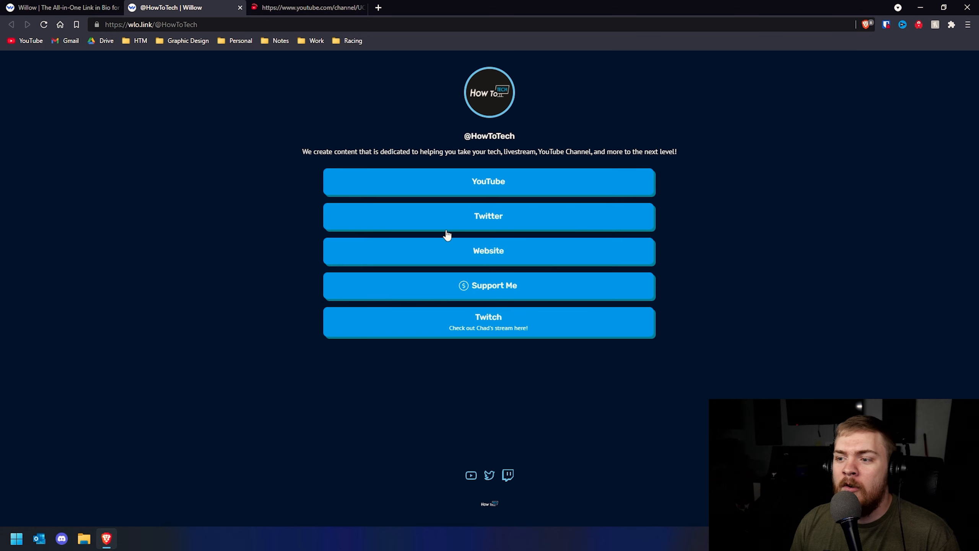
left_click(481, 227)
left_click(200, 5)
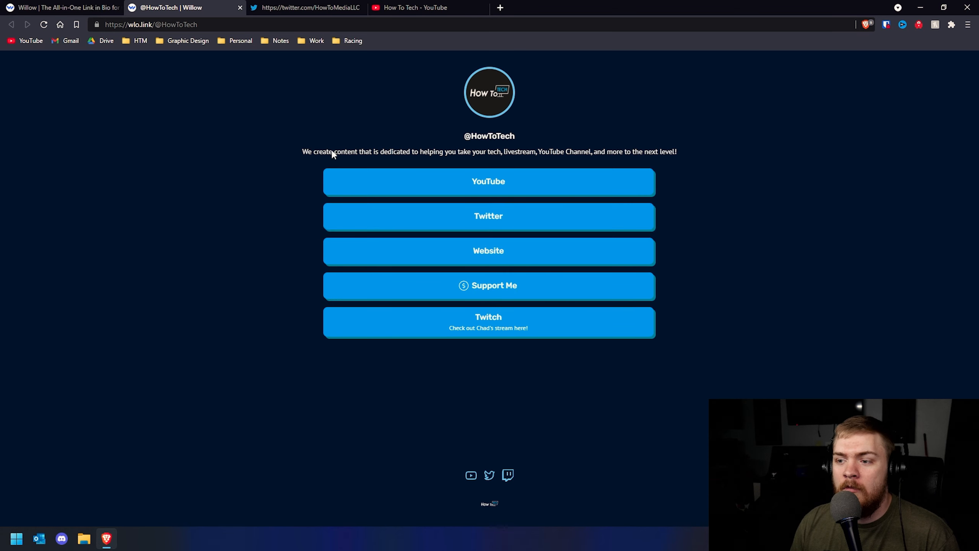
left_click(457, 254)
left_click(210, 6)
left_click(477, 336)
left_click(185, 7)
left_click(328, 7)
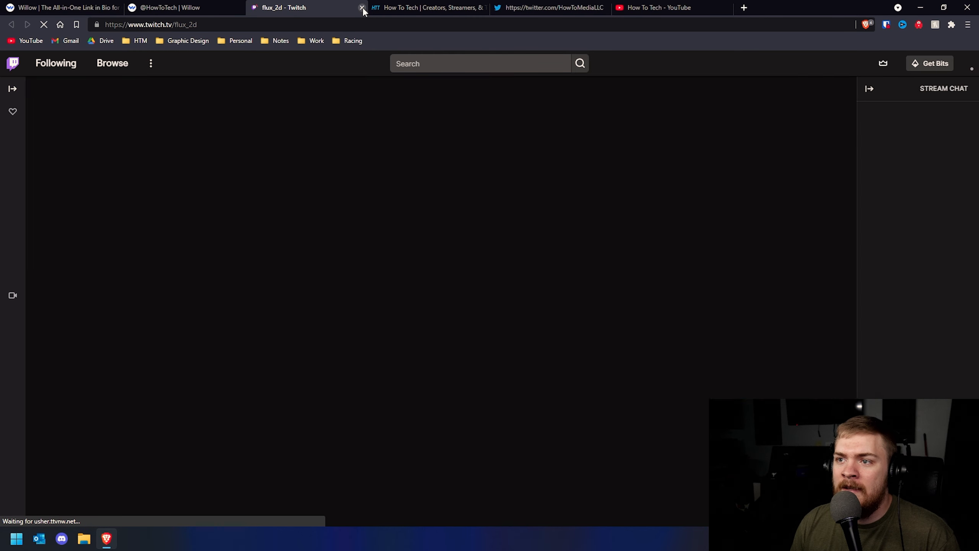
left_click(362, 8)
left_click(362, 7)
left_click(361, 7)
left_click(362, 8)
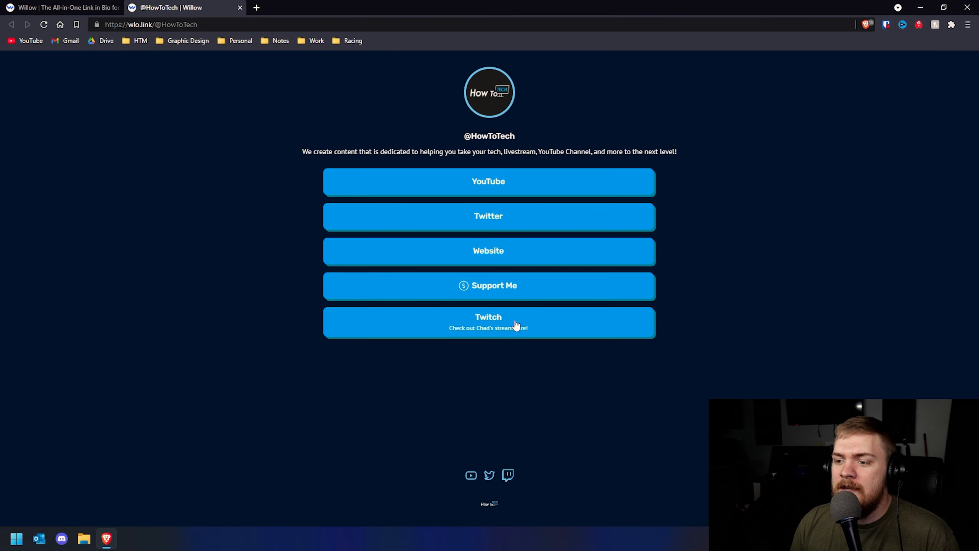
left_click(513, 289)
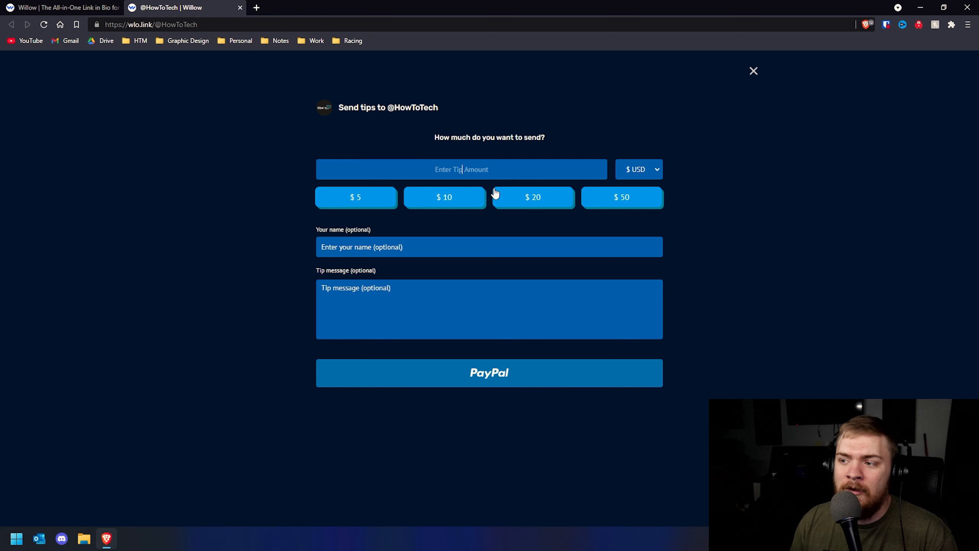
left_click(371, 250)
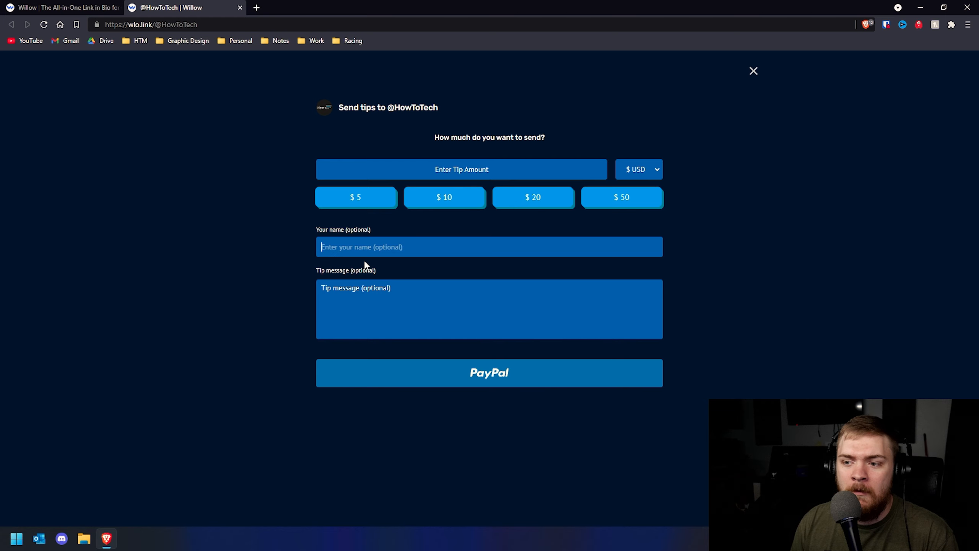
left_click(369, 319)
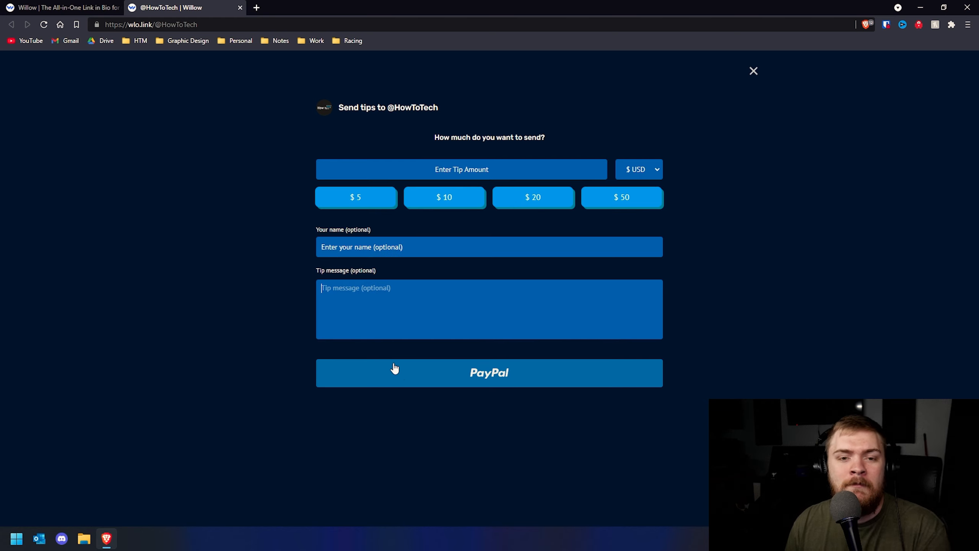
left_click(752, 71)
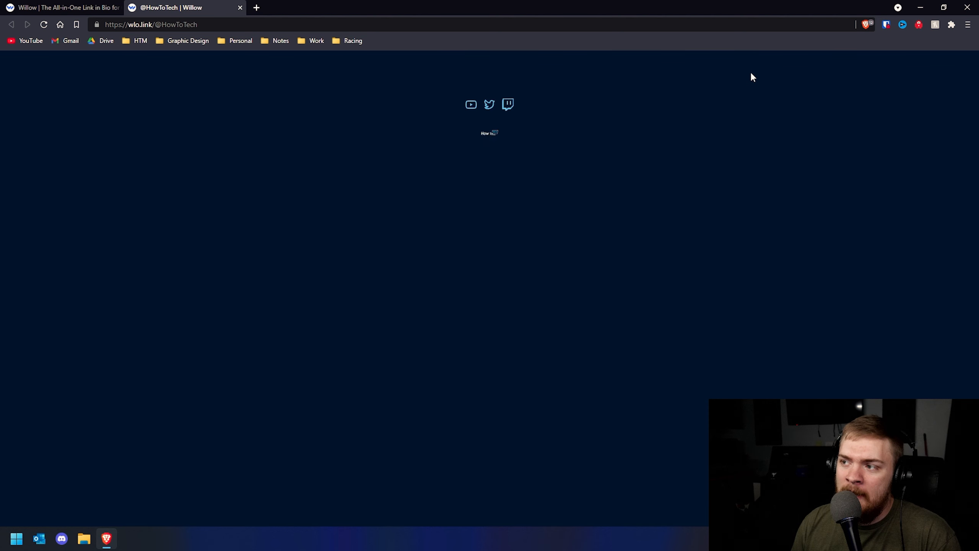